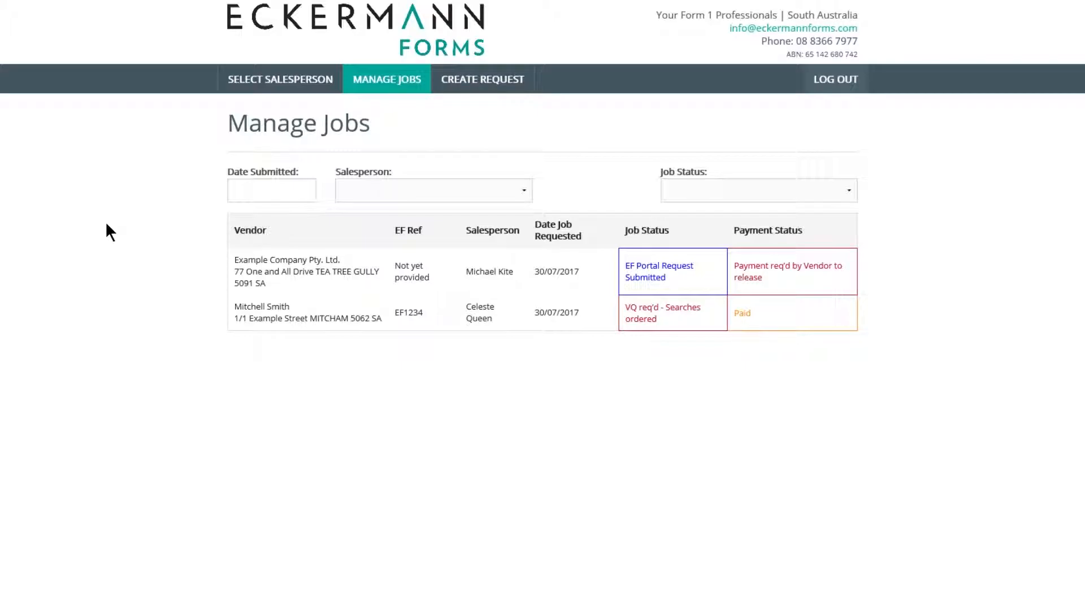
# - Open and dismiss the Salesperson filter without choosing anyone, keeping Manage Jobs unfiltered
pyautogui.click(436, 195)
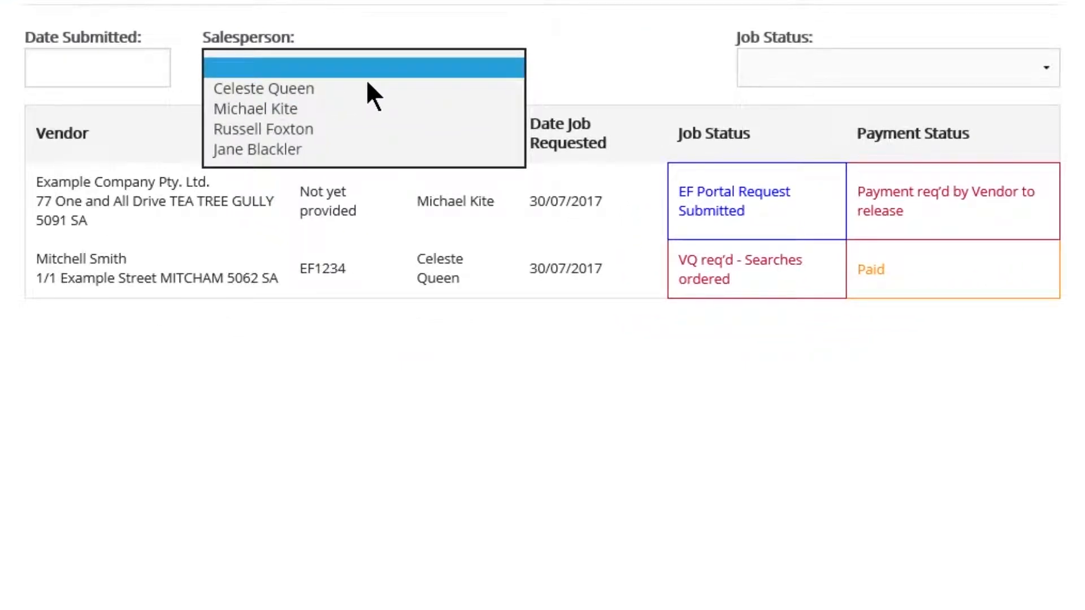
pyautogui.click(567, 29)
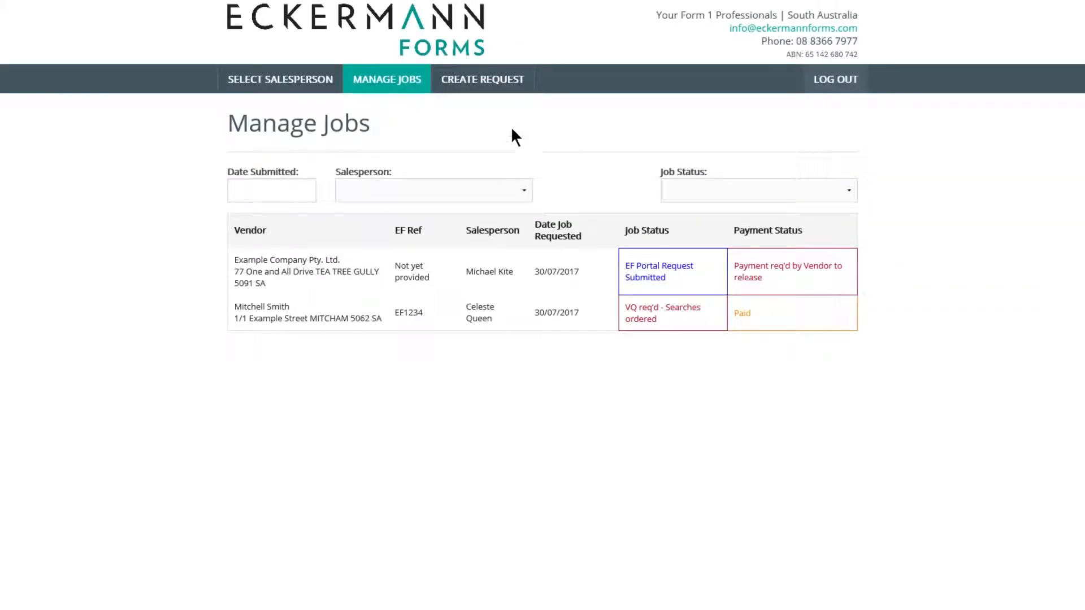
# - Start a new Form 1 request and assign its salesperson
pyautogui.click(496, 90)
pyautogui.click(334, 217)
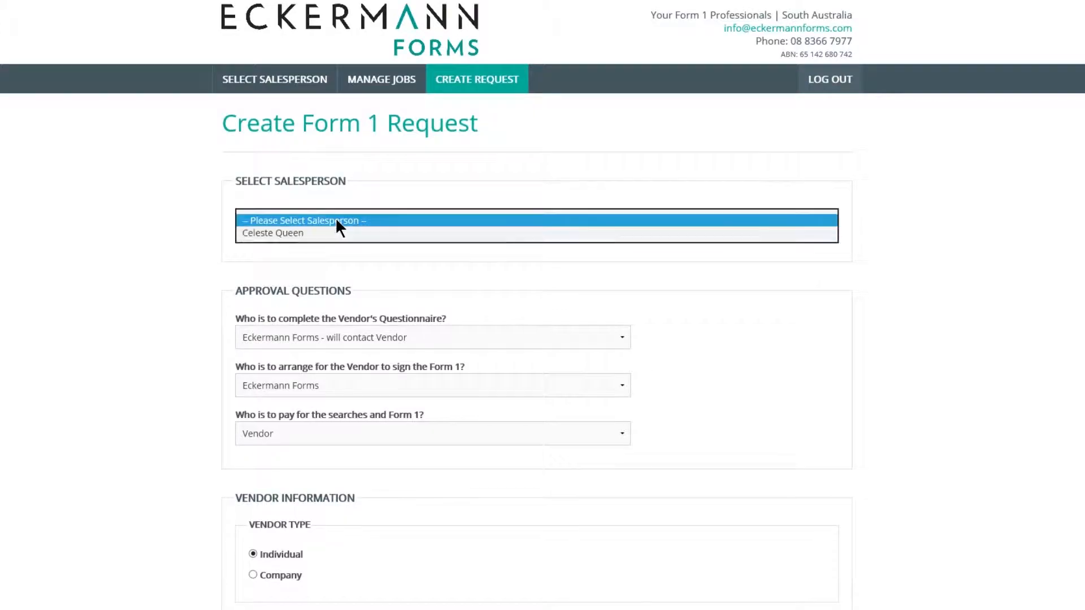
pyautogui.click(327, 244)
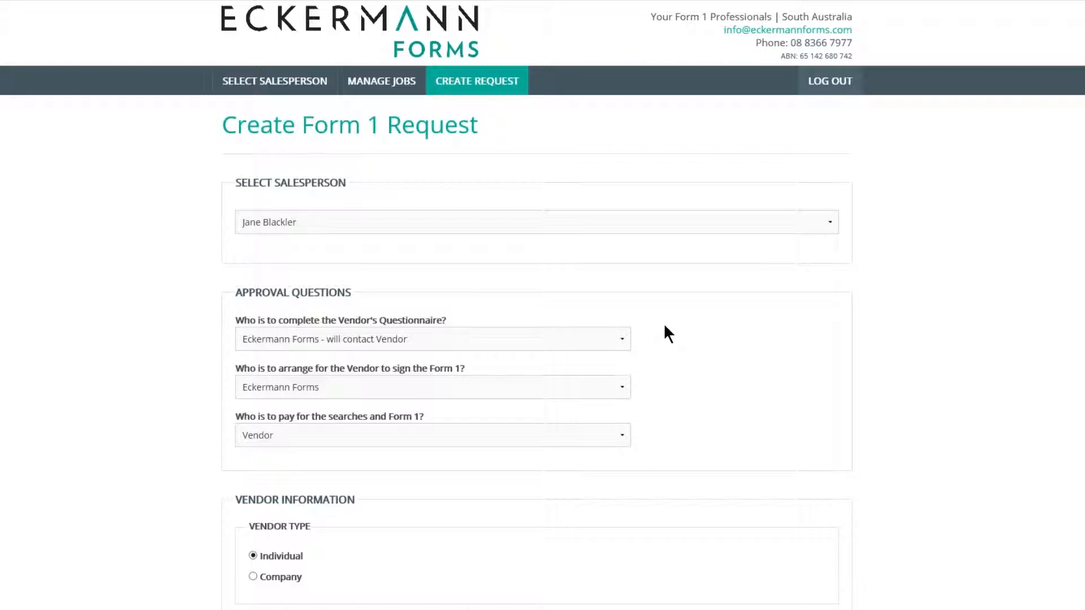
# - Keep Eckermann Forms contacting the vendor and the Vendor paying for the searches
pyautogui.click(619, 339)
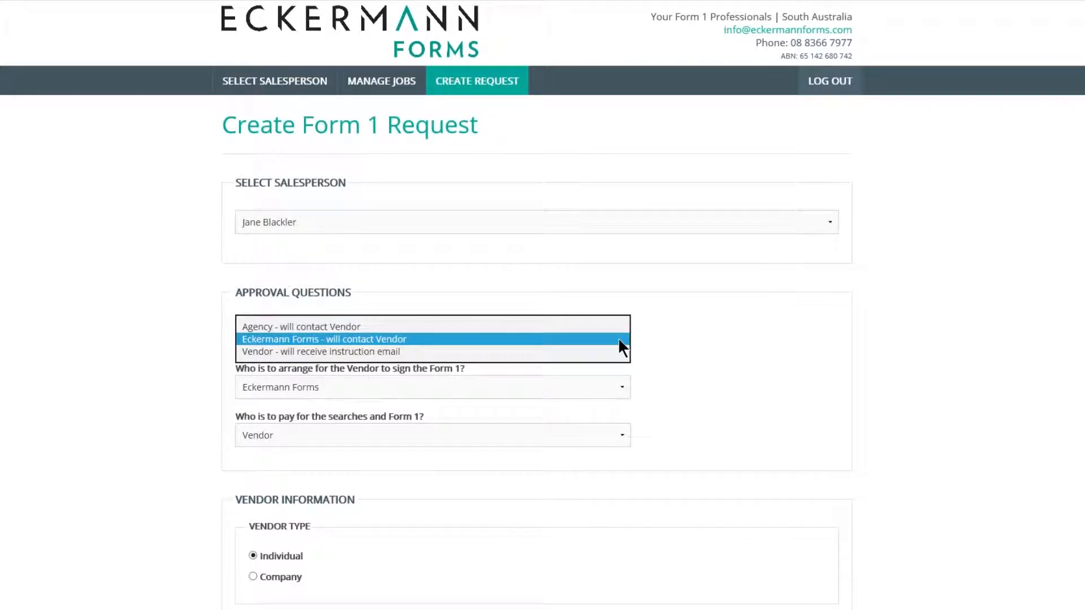
pyautogui.click(617, 339)
pyautogui.click(616, 387)
pyautogui.click(622, 435)
pyautogui.click(623, 435)
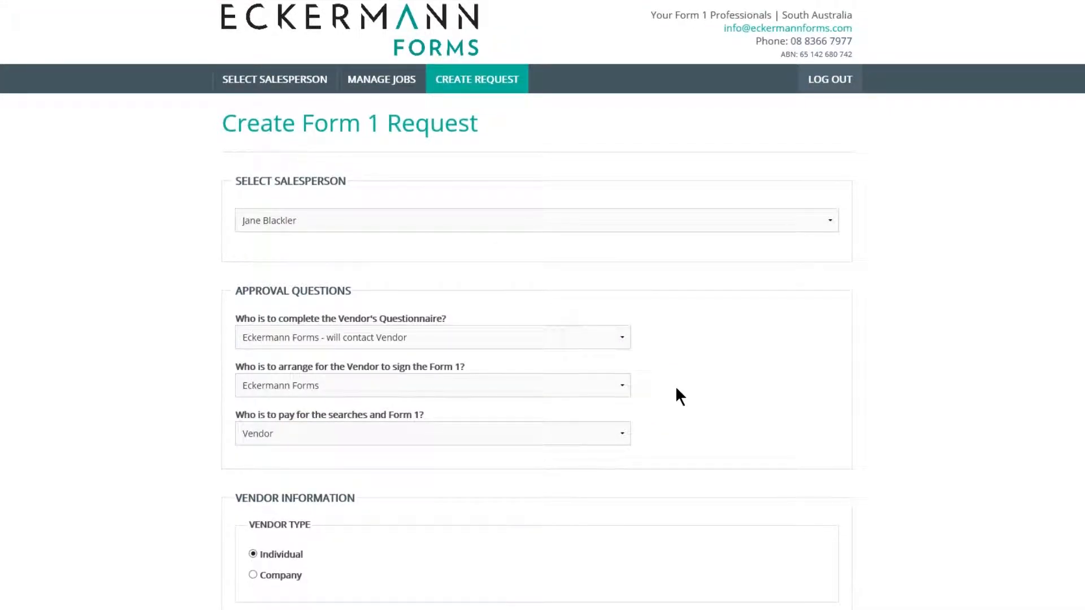
# - Enter the individual vendor's e-mail, given and last names, contact number and postal address
pyautogui.scroll(-3, 676, 388)
pyautogui.scroll(-2, 677, 388)
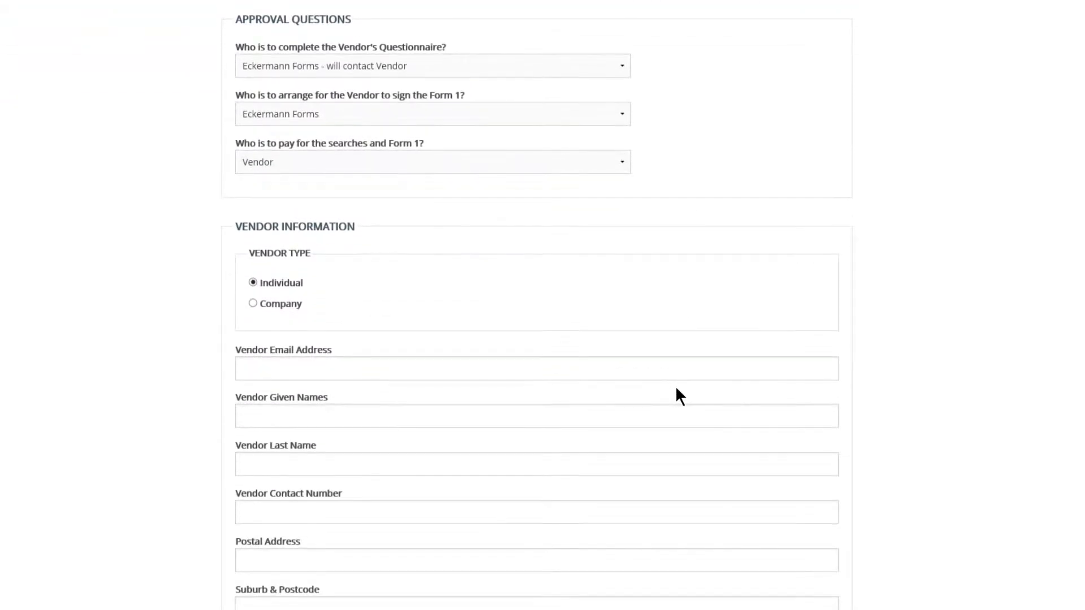
pyautogui.click(259, 366)
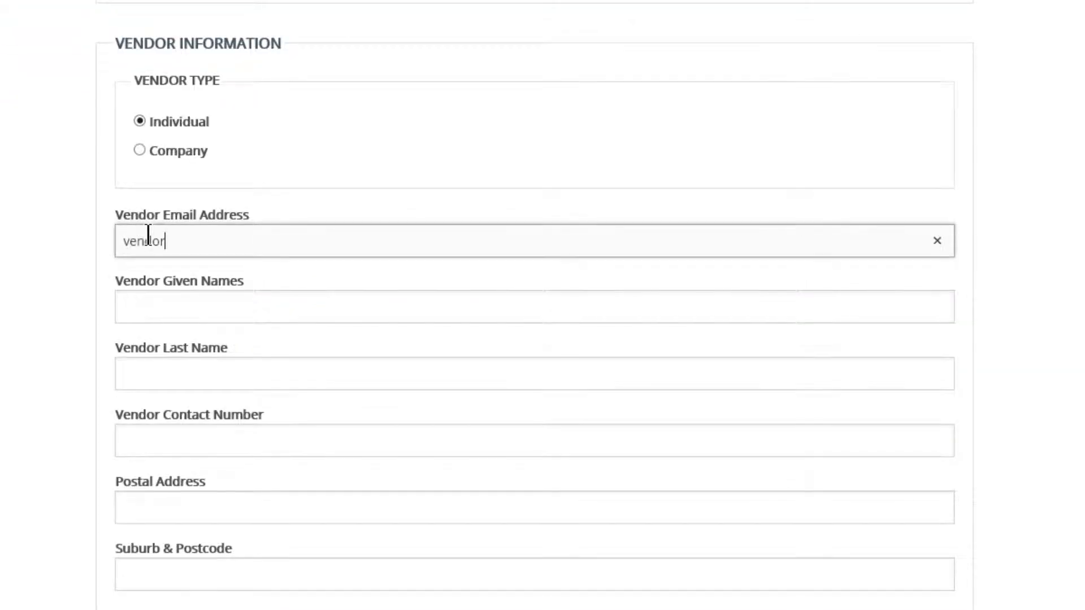
pyautogui.write('m')
pyautogui.press('Tab')
pyautogui.press('Tab')
pyautogui.press('Tab')
pyautogui.press('Tab')
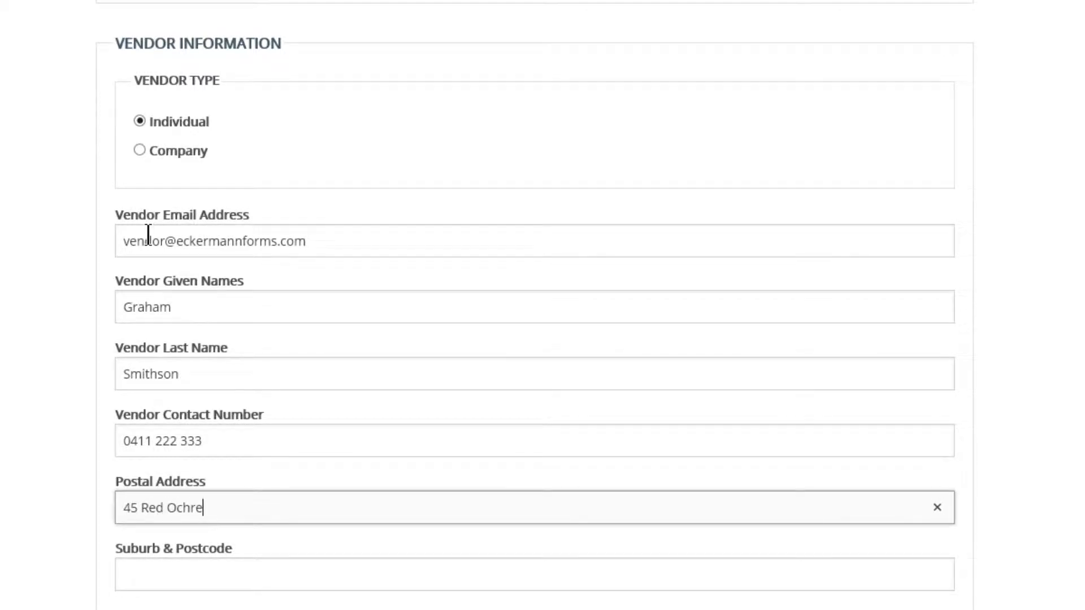
pyautogui.press('Tab')
# - Select the vendor's suburb and postcode from suggestions, check the state, and add then remove an extra contact
pyautogui.write('north a')
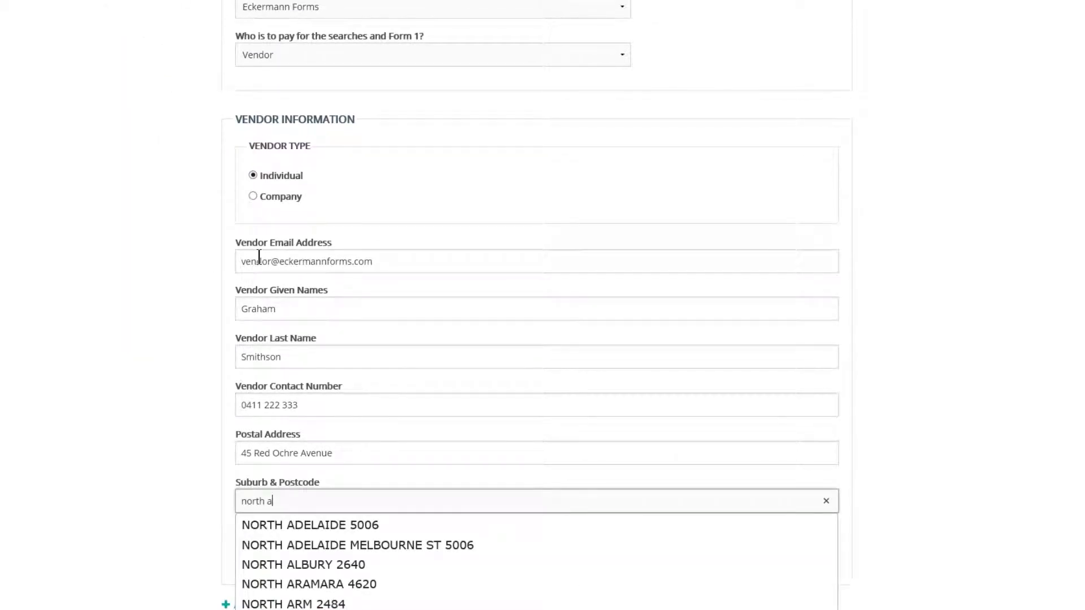
pyautogui.press('Down')
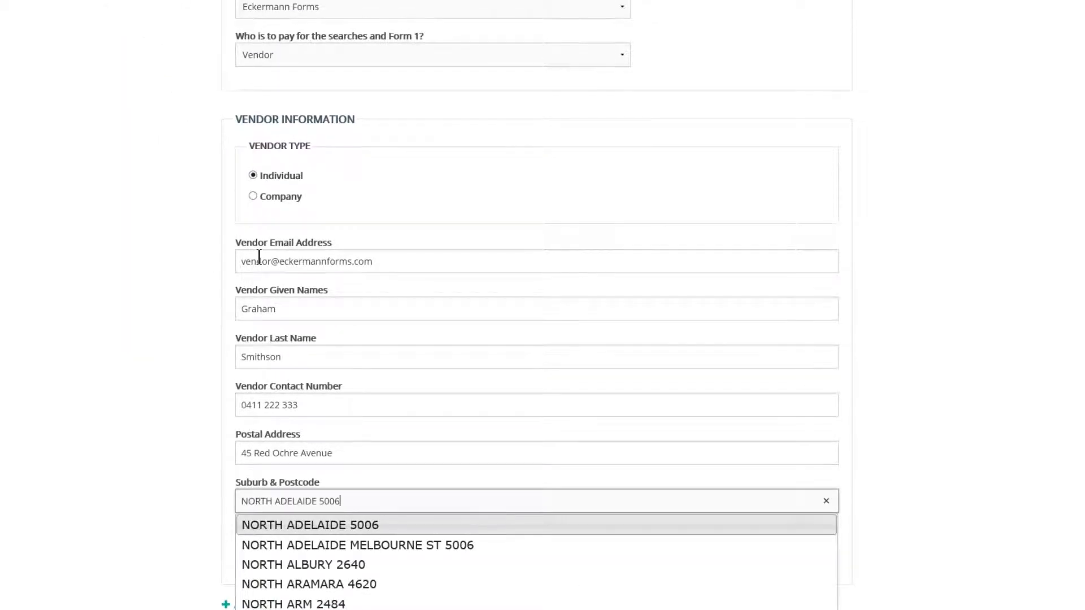
pyautogui.press('Return')
pyautogui.click(418, 549)
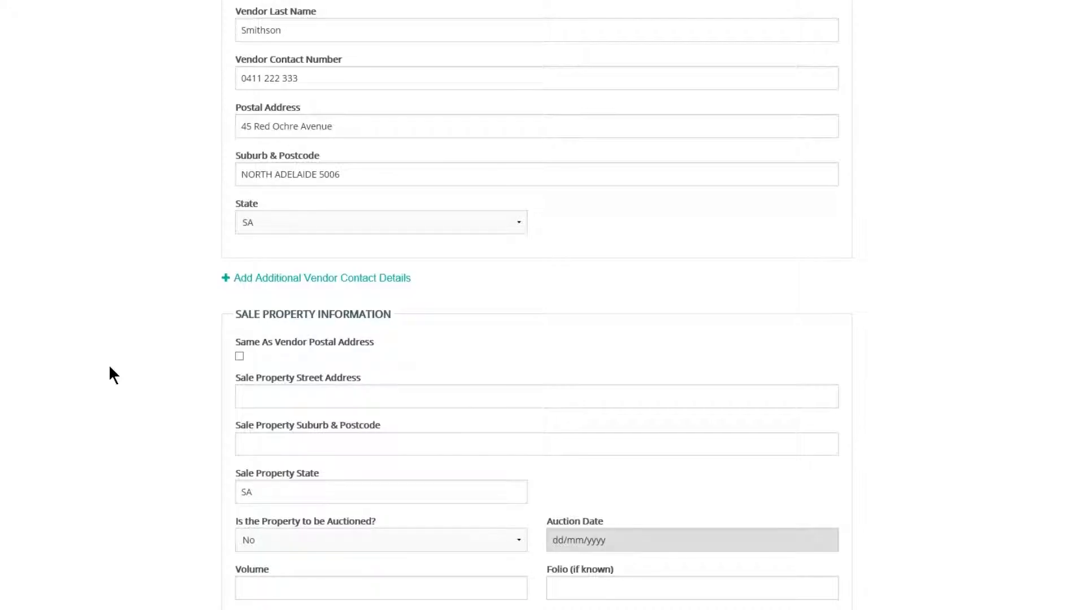
pyautogui.click(308, 277)
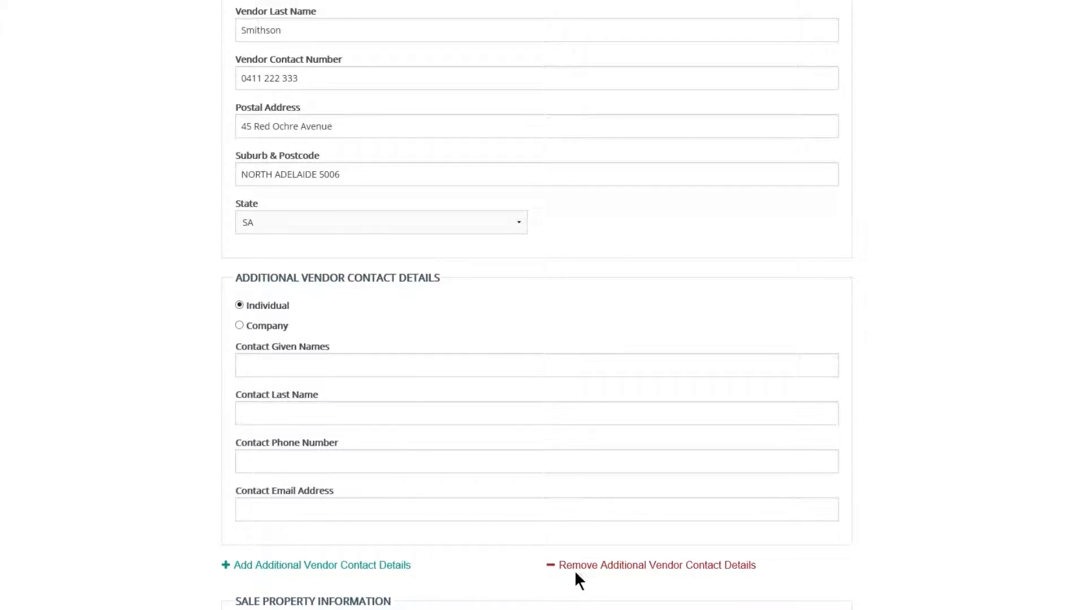
pyautogui.click(610, 548)
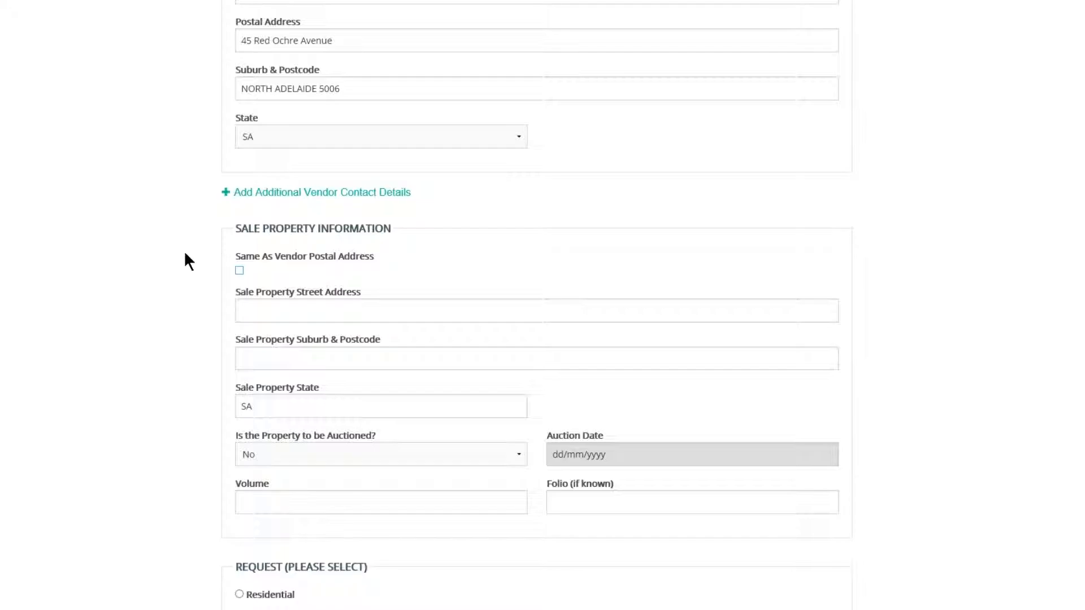
# - Copy the vendor's postal address to the sale property and mark it for auction
pyautogui.click(240, 271)
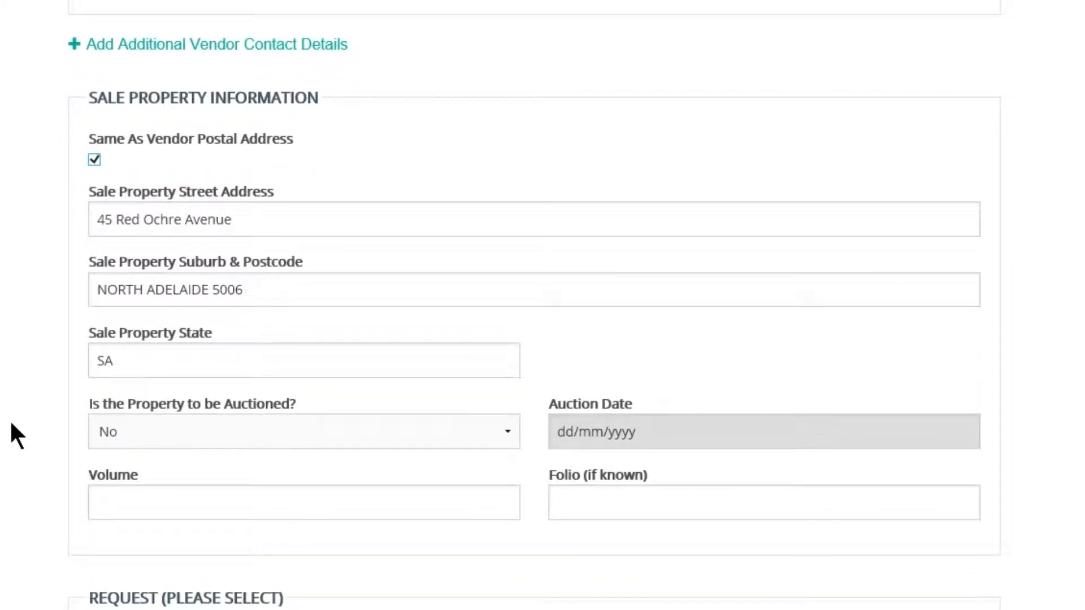
pyautogui.click(130, 429)
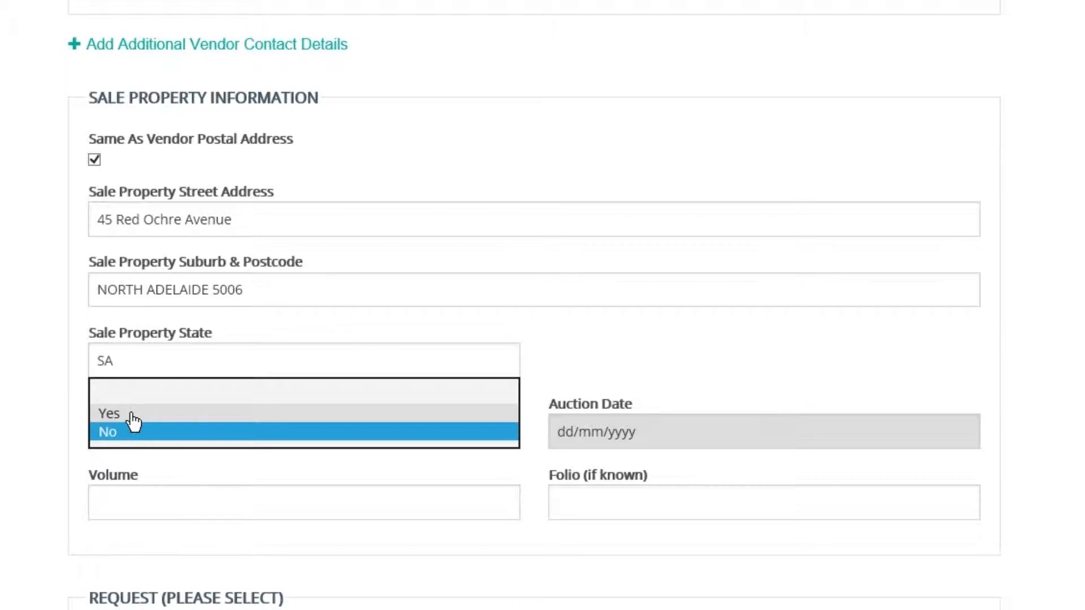
pyautogui.click(131, 414)
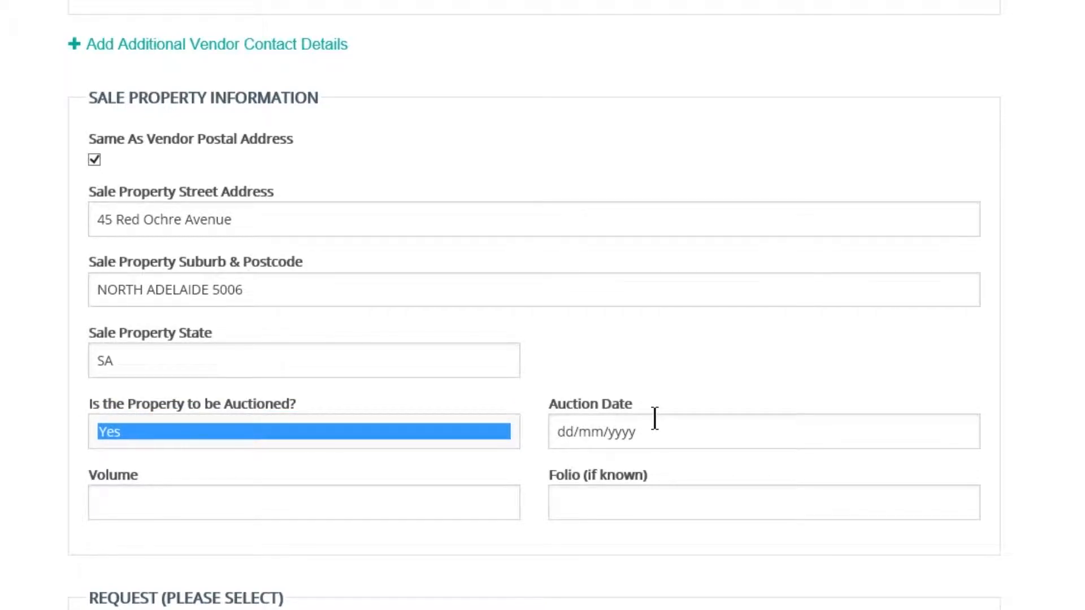
# - Enter title Volume 5000 and Folio 123
pyautogui.click(448, 505)
pyautogui.write('5000')
pyautogui.press('Tab')
pyautogui.write('123')
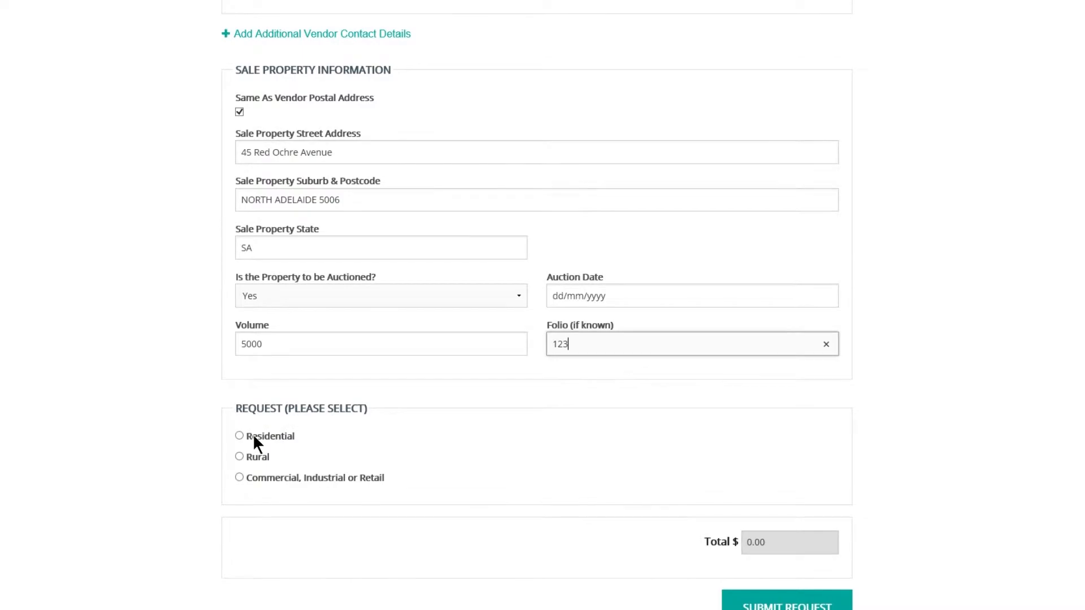
# - Choose a Residential request with the Standard Searches and Form 1 package, totalling $777.98
pyautogui.click(254, 437)
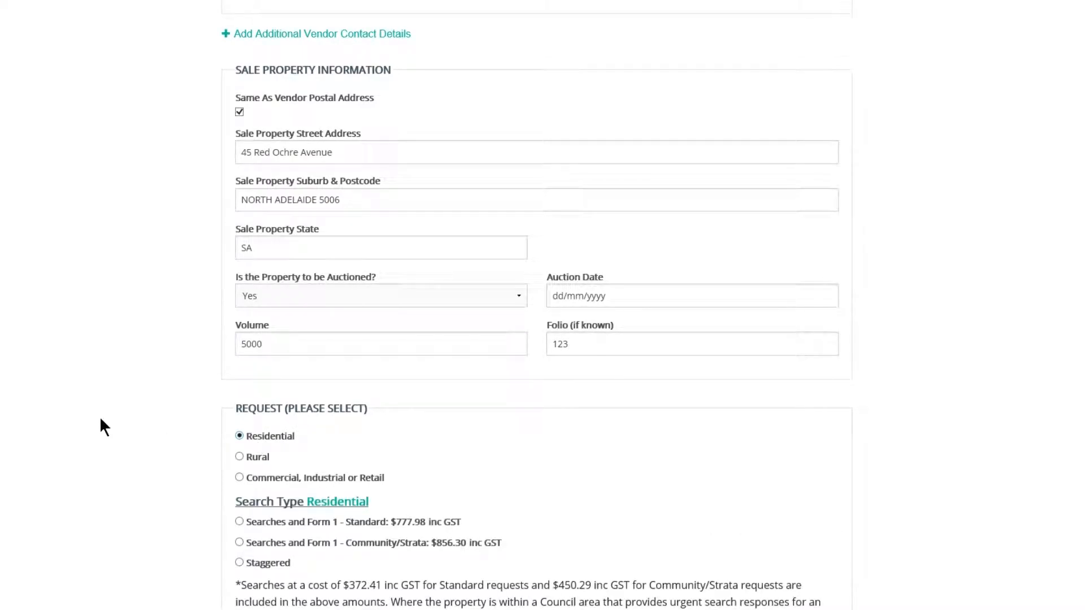
pyautogui.scroll(-3, 100, 416)
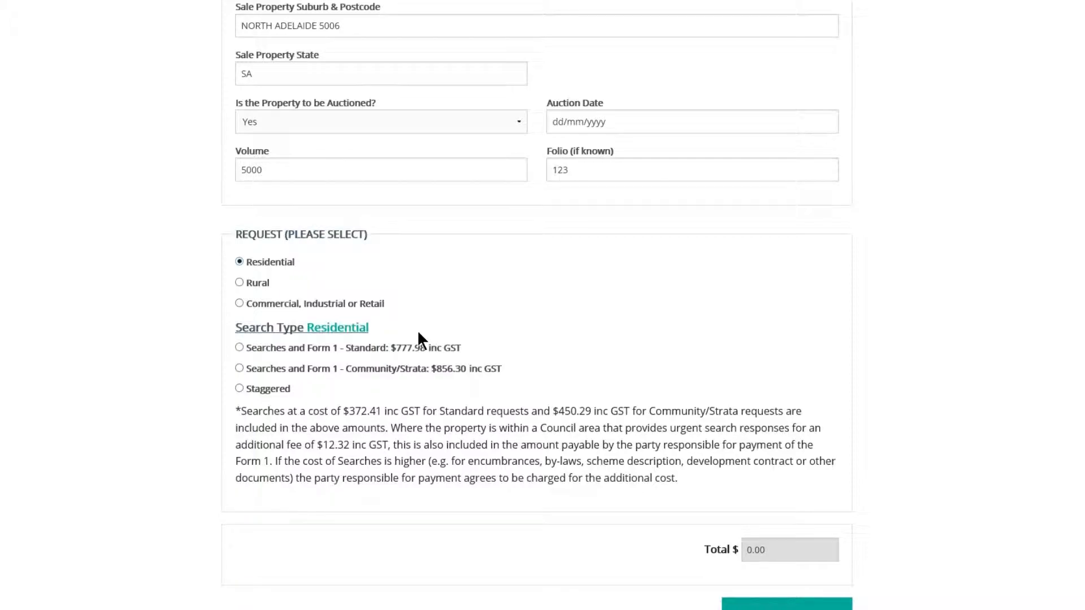
pyautogui.click(247, 393)
pyautogui.scroll(-3, 180, 393)
pyautogui.scroll(-3, 180, 393)
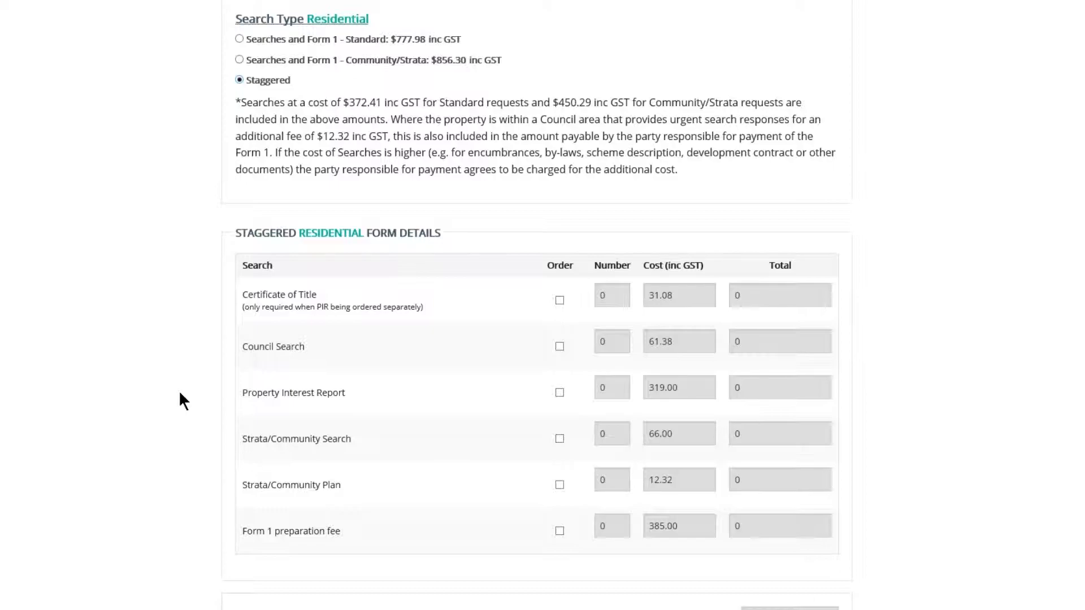
pyautogui.scroll(4, 170, 347)
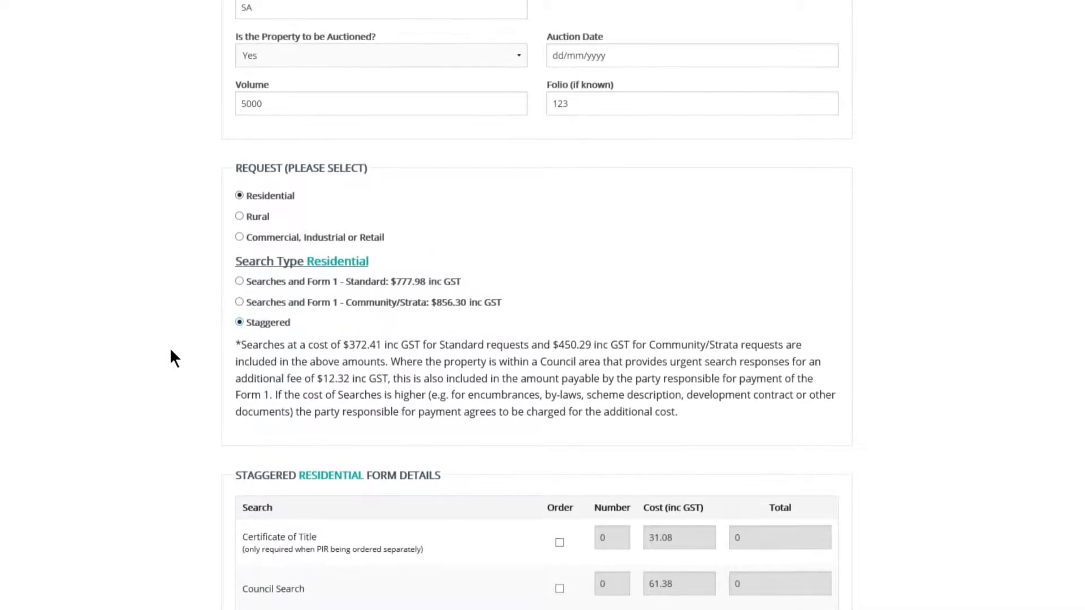
pyautogui.click(254, 221)
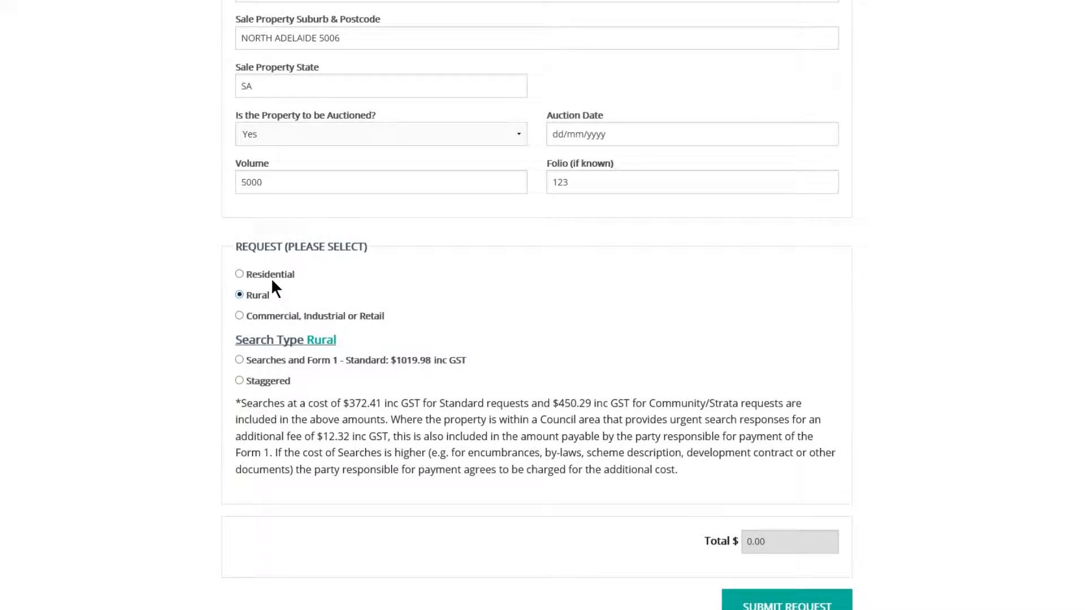
pyautogui.click(271, 277)
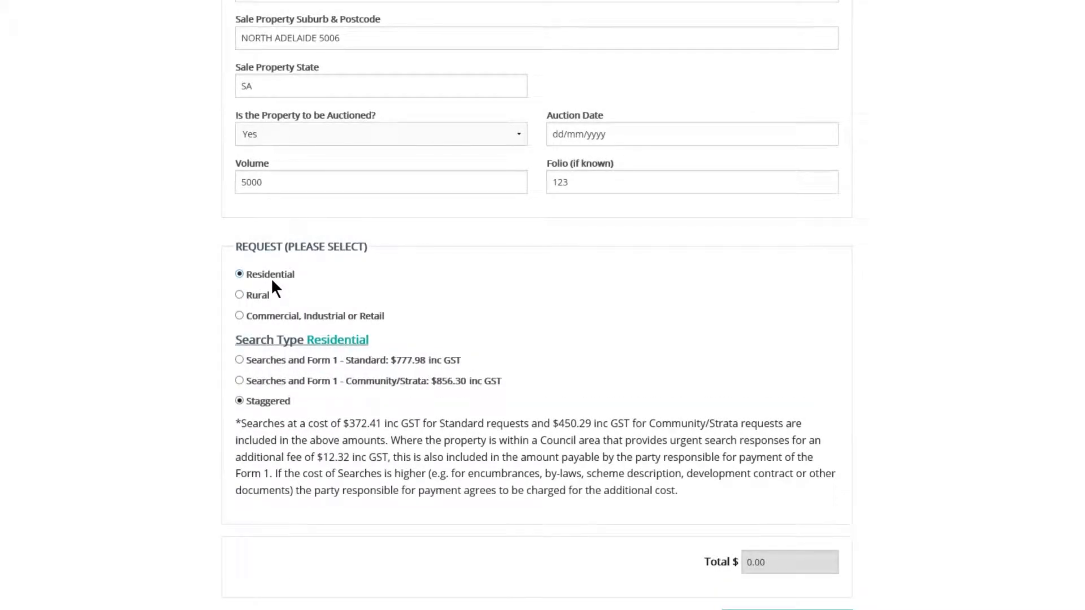
pyautogui.click(261, 362)
pyautogui.scroll(-1, 820, 390)
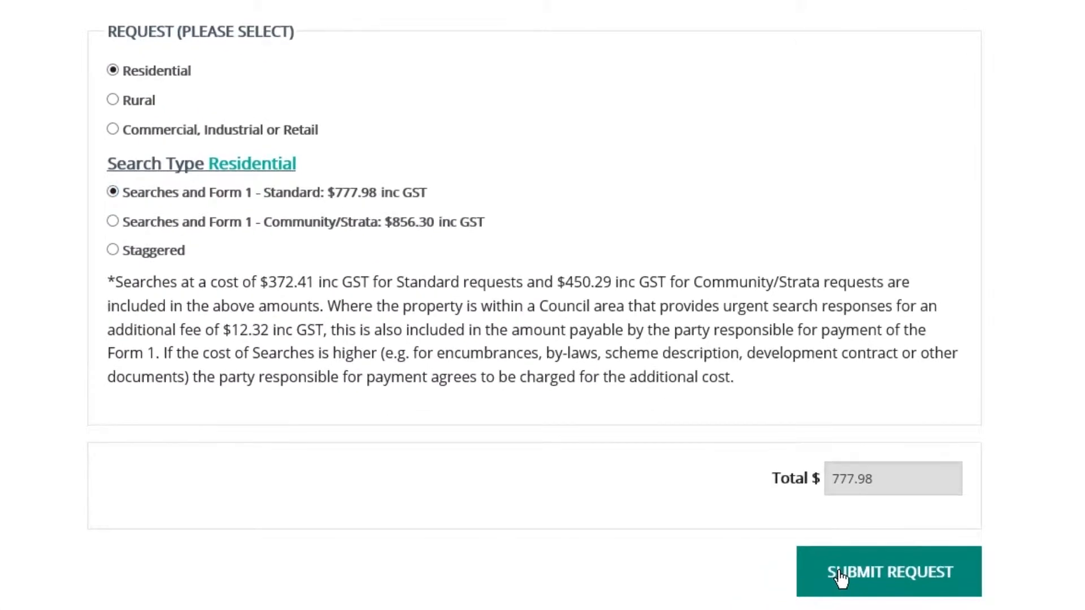
# - Submit the Form 1 request and decline completing the Vendor's Questionnaire now
pyautogui.click(844, 580)
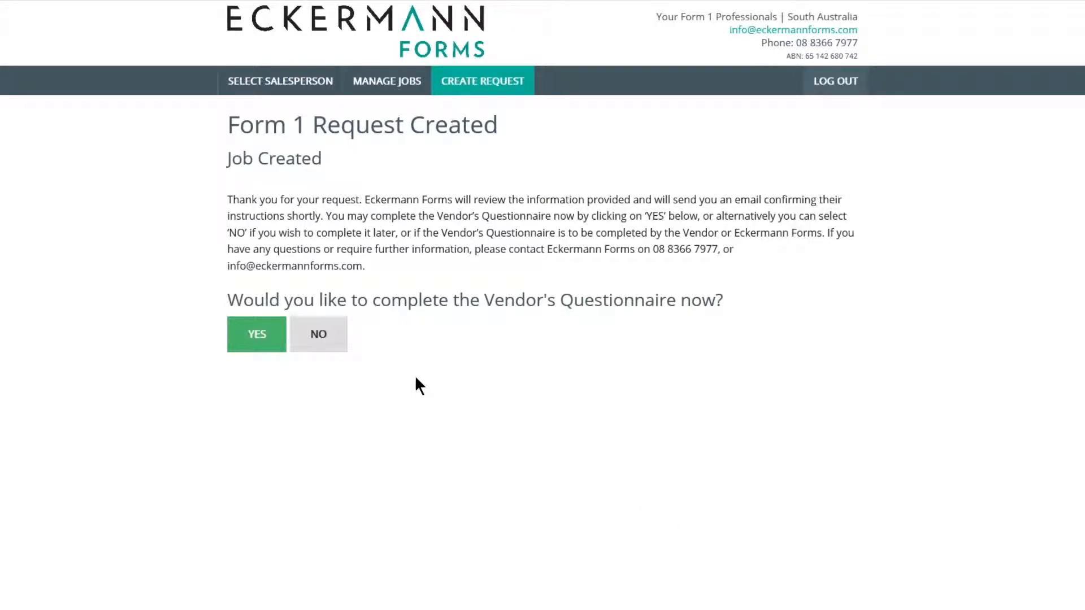
pyautogui.click(330, 334)
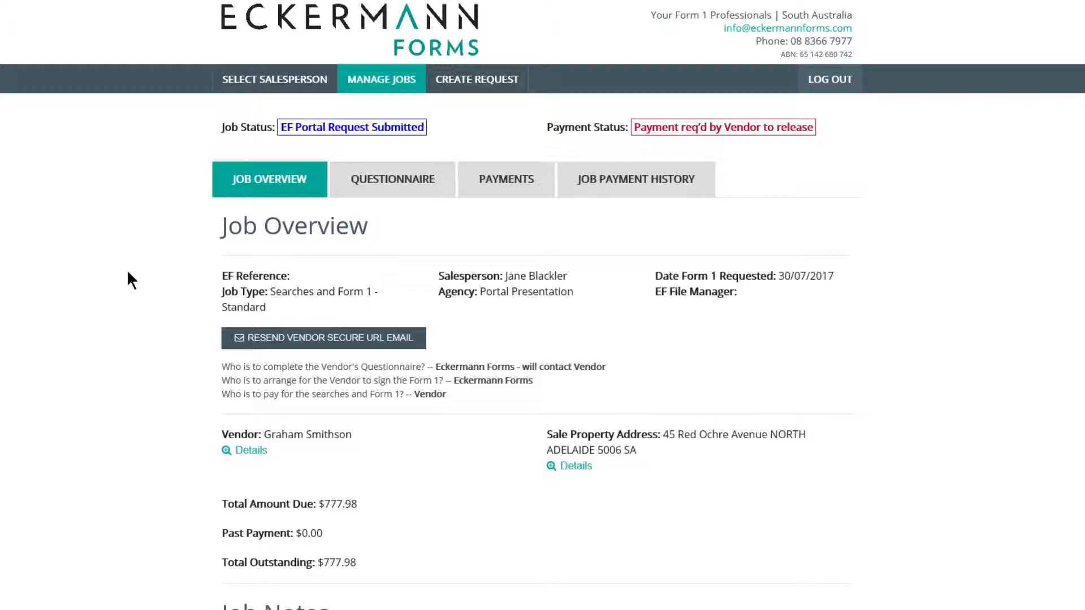
# - Scroll the job overview down to the Job Notes section
pyautogui.scroll(-3, 128, 272)
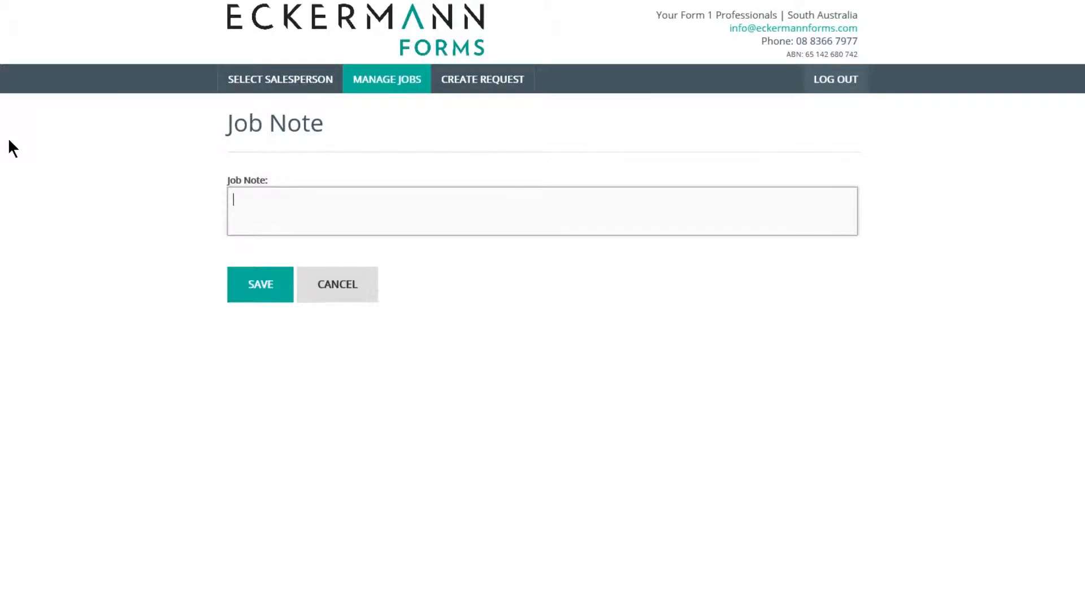
# - Write the job note 'please call after 3pm' and save it
pyautogui.write('please call after 3pm')
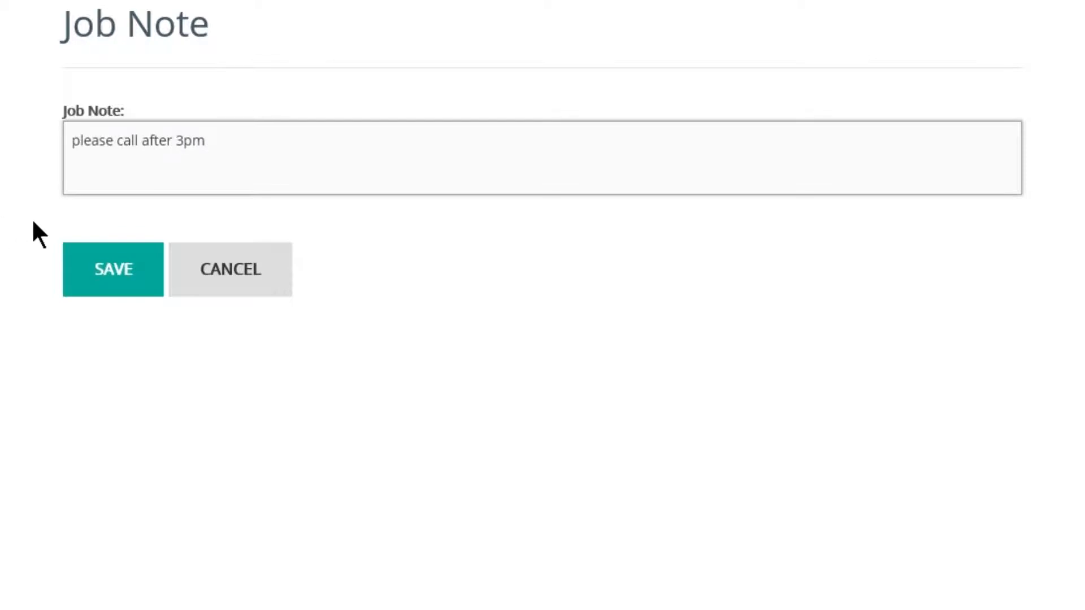
pyautogui.click(113, 269)
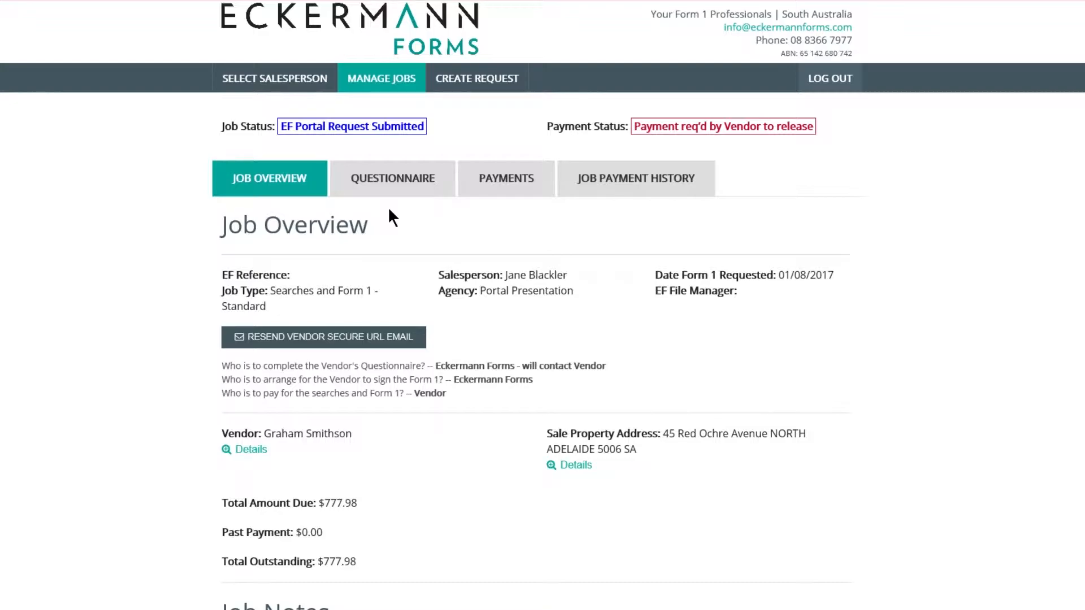
# - Start the Vendor's Questionnaire, answering charge No, lease Yes, with note 'Lease agreement attached'
pyautogui.click(429, 194)
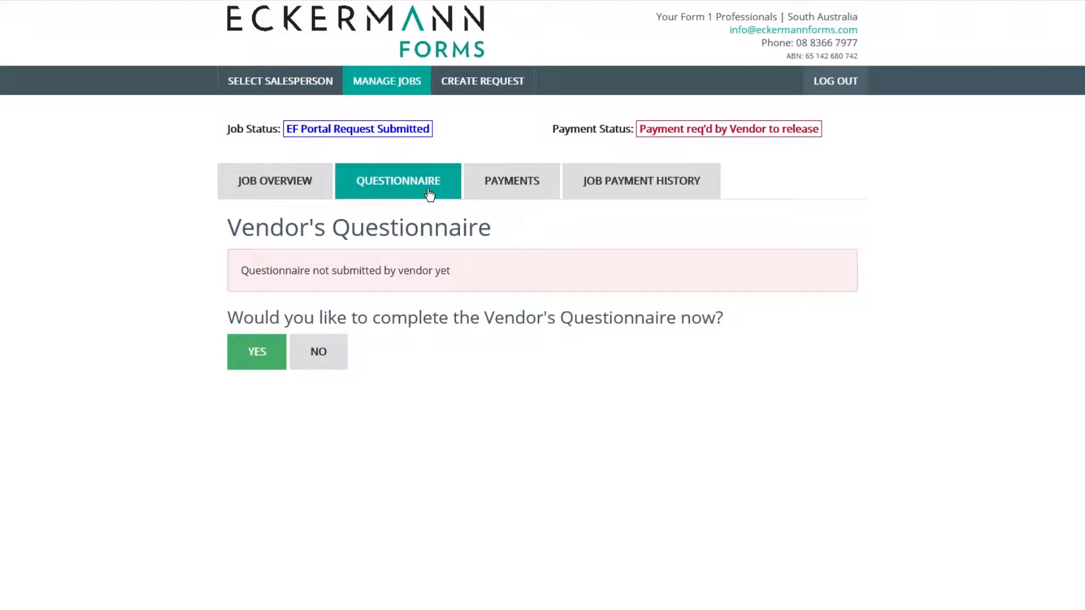
pyautogui.click(256, 361)
pyautogui.scroll(-7, 256, 367)
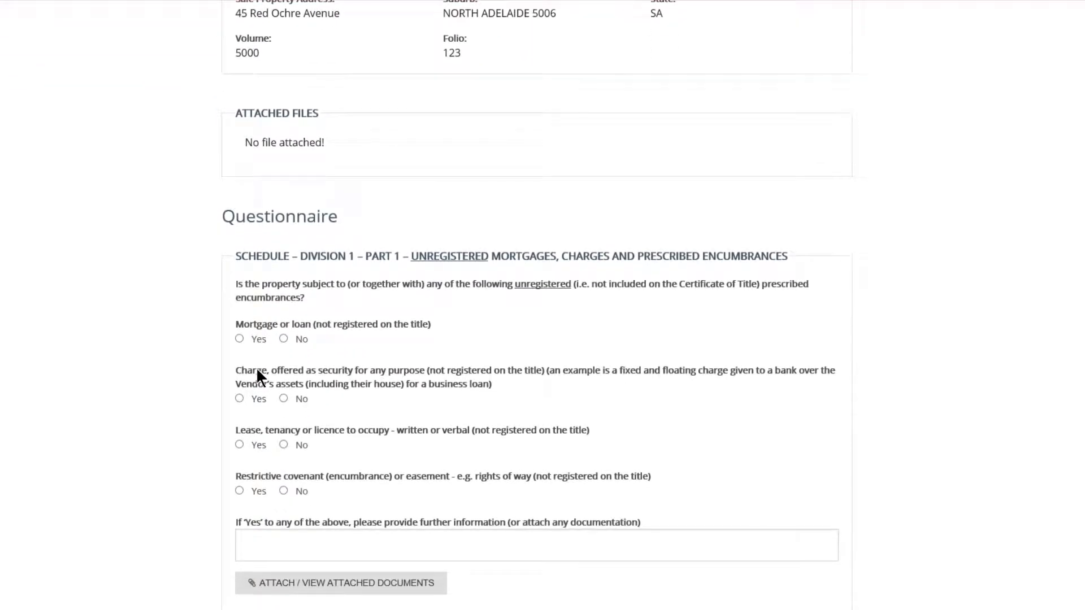
pyautogui.click(283, 397)
pyautogui.click(239, 445)
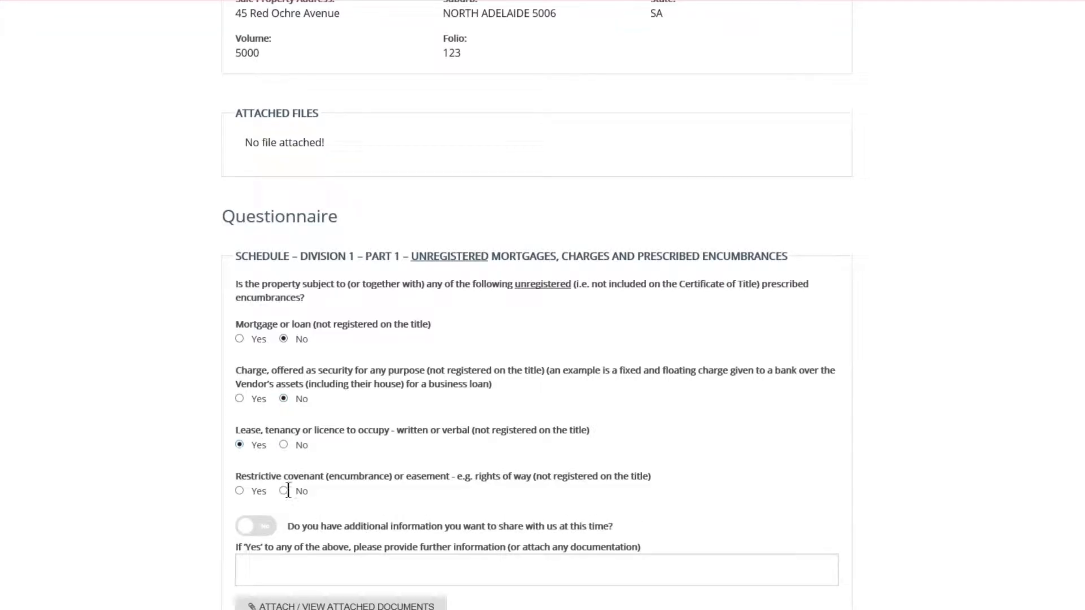
pyautogui.click(255, 562)
pyautogui.write('Lease agreement attached')
# - Upload Lease.pdf as the supporting document
pyautogui.click(268, 602)
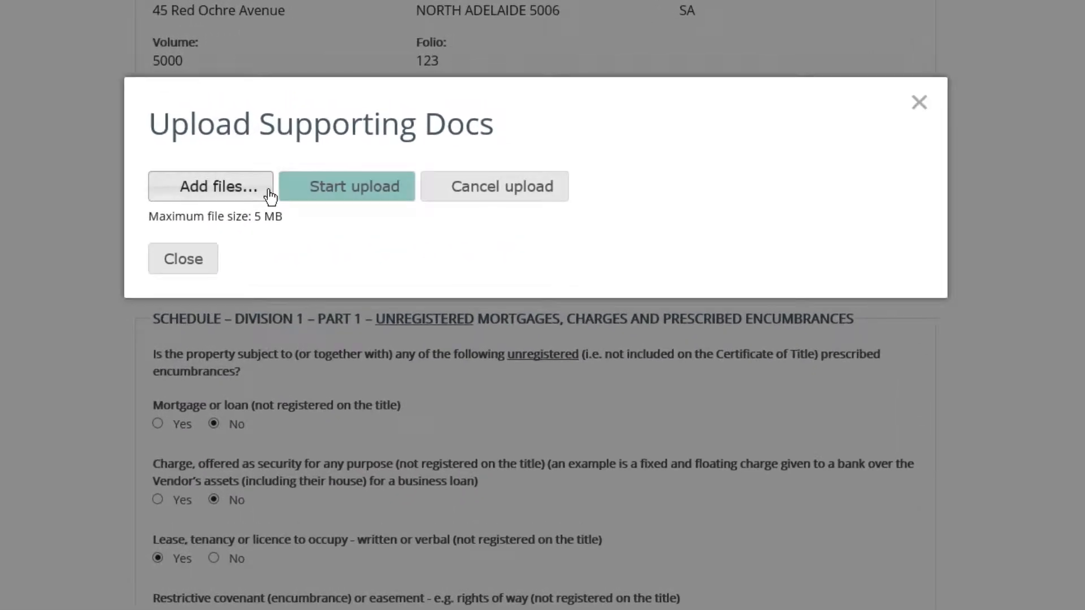
pyautogui.click(324, 155)
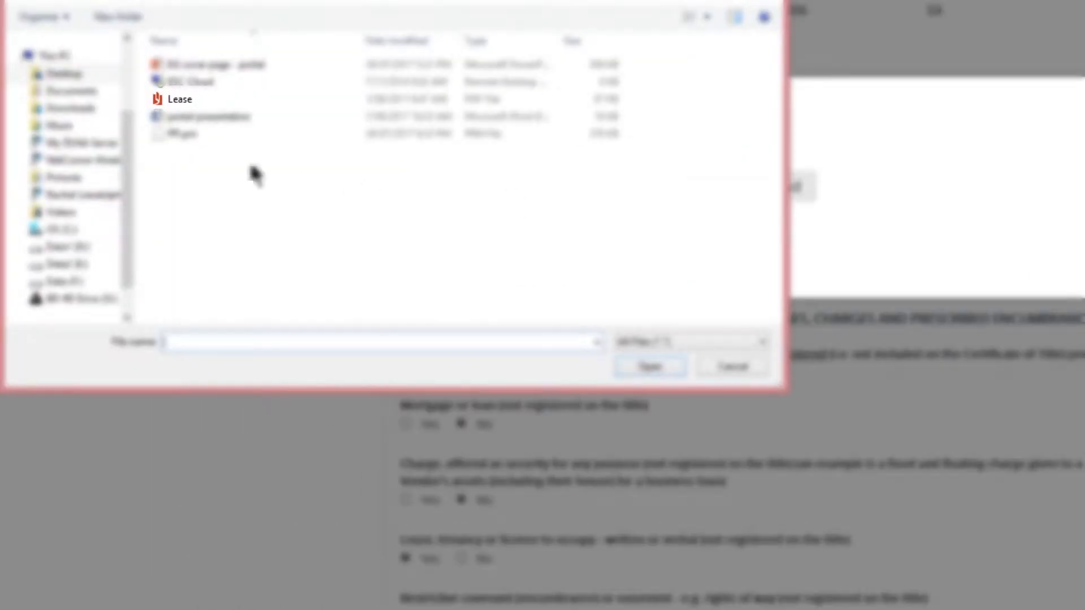
pyautogui.doubleClick(180, 100)
pyautogui.click(355, 252)
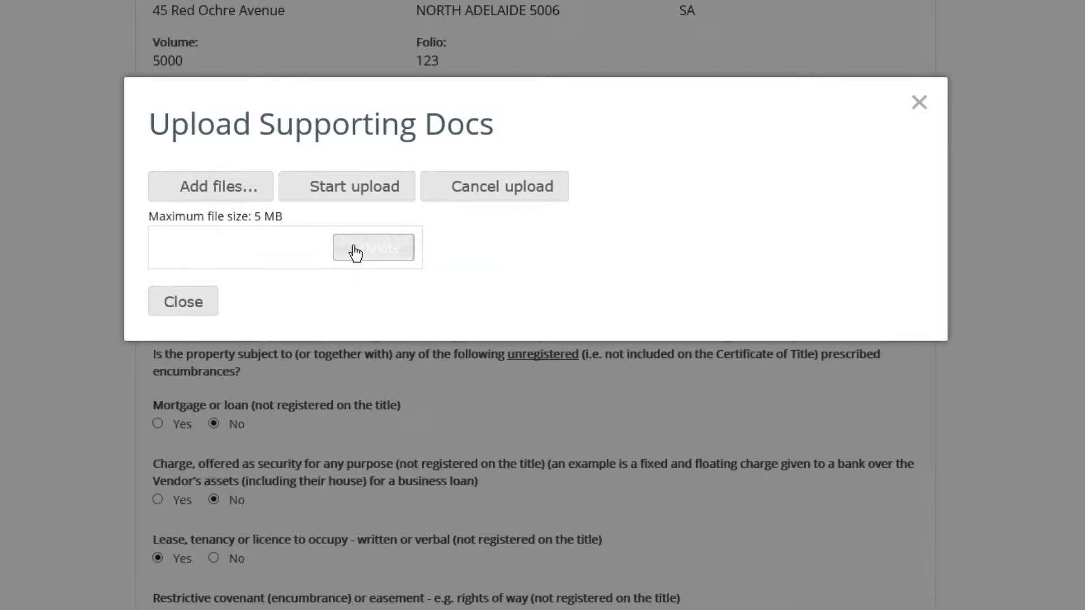
pyautogui.click(190, 305)
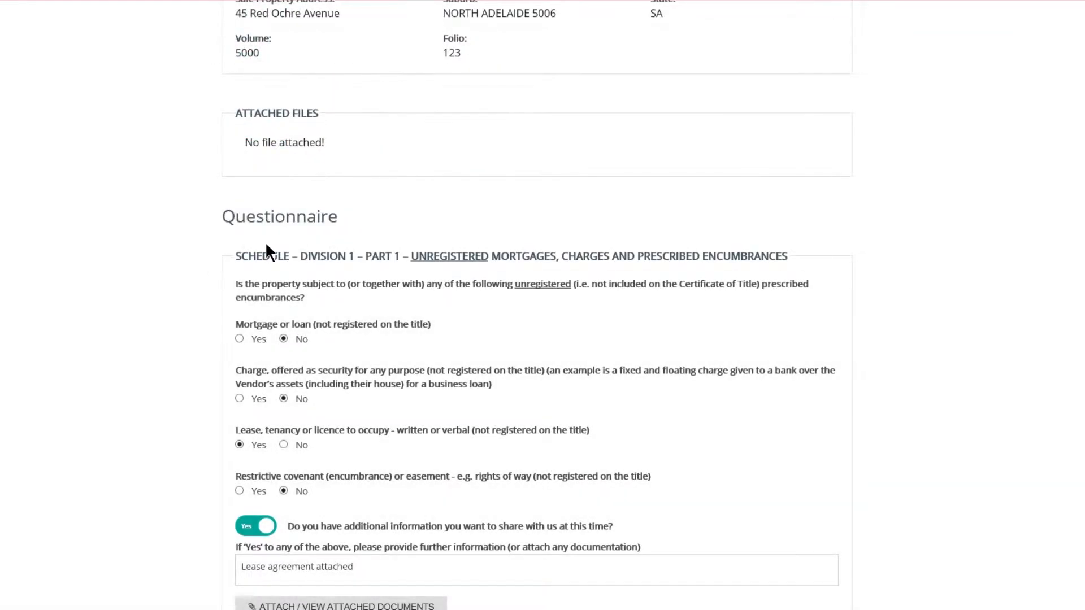
# - Leave the strata unit section not applicable and review the environment Interpretation Table
pyautogui.scroll(-2, 195, 308)
pyautogui.scroll(-5, 273, 299)
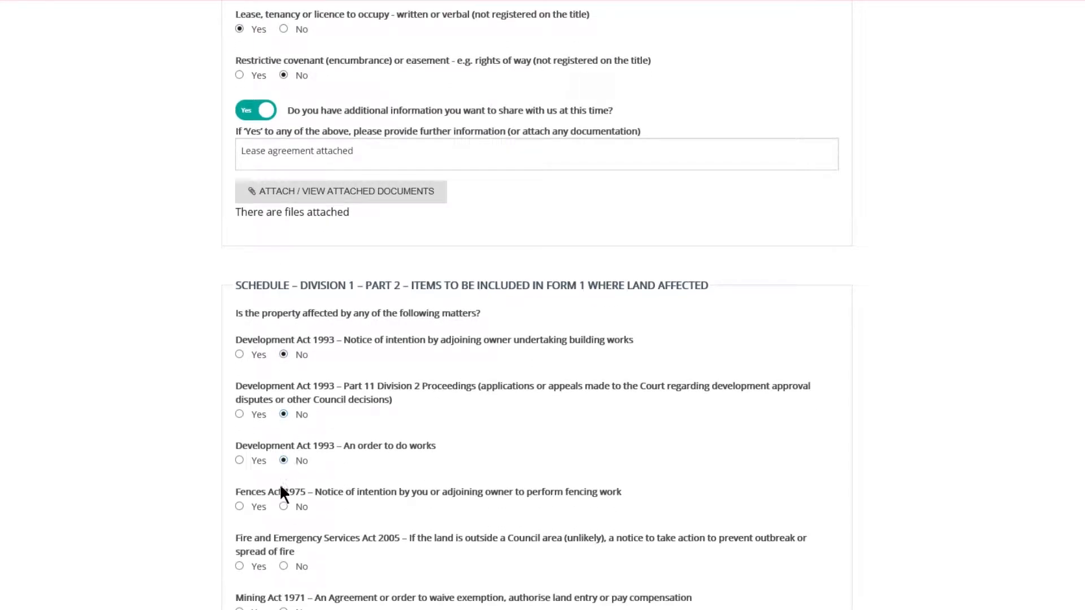
pyautogui.scroll(-3, 282, 490)
pyautogui.scroll(-5, 283, 497)
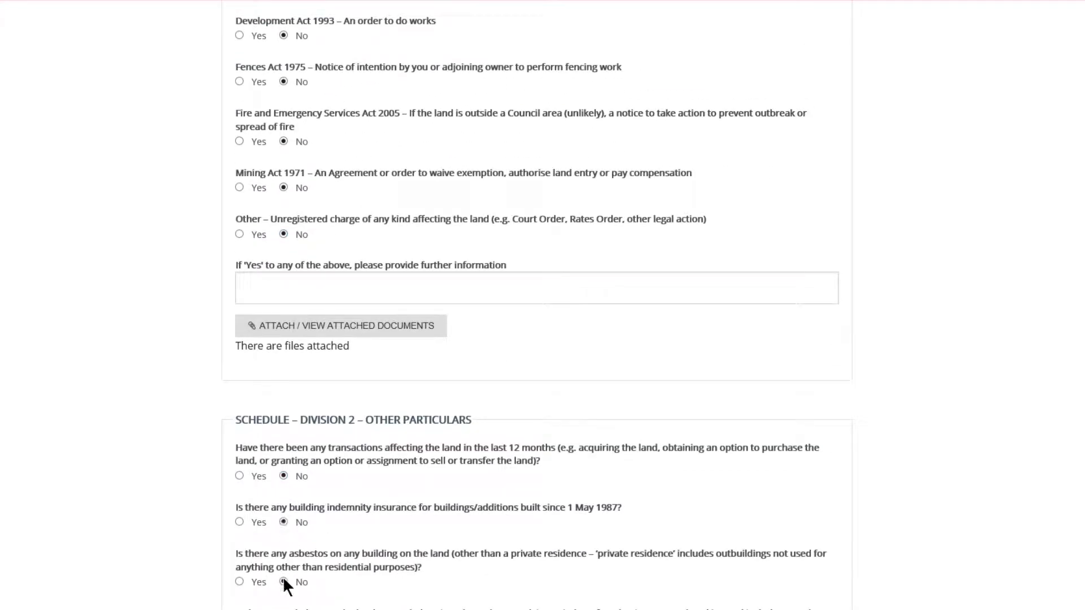
pyautogui.scroll(-5, 283, 581)
pyautogui.scroll(-6, 249, 334)
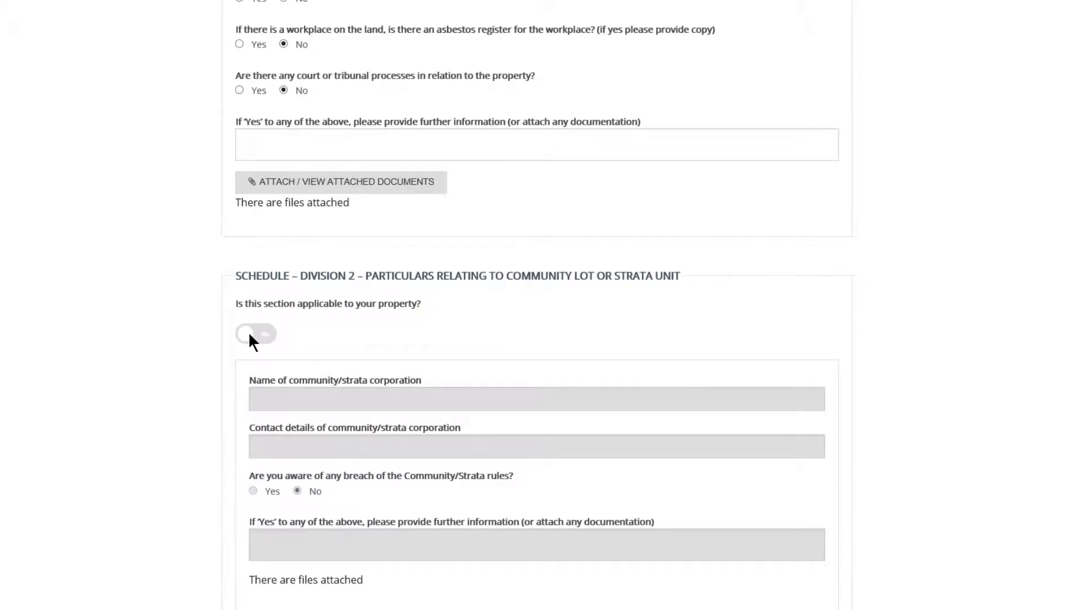
pyautogui.click(249, 334)
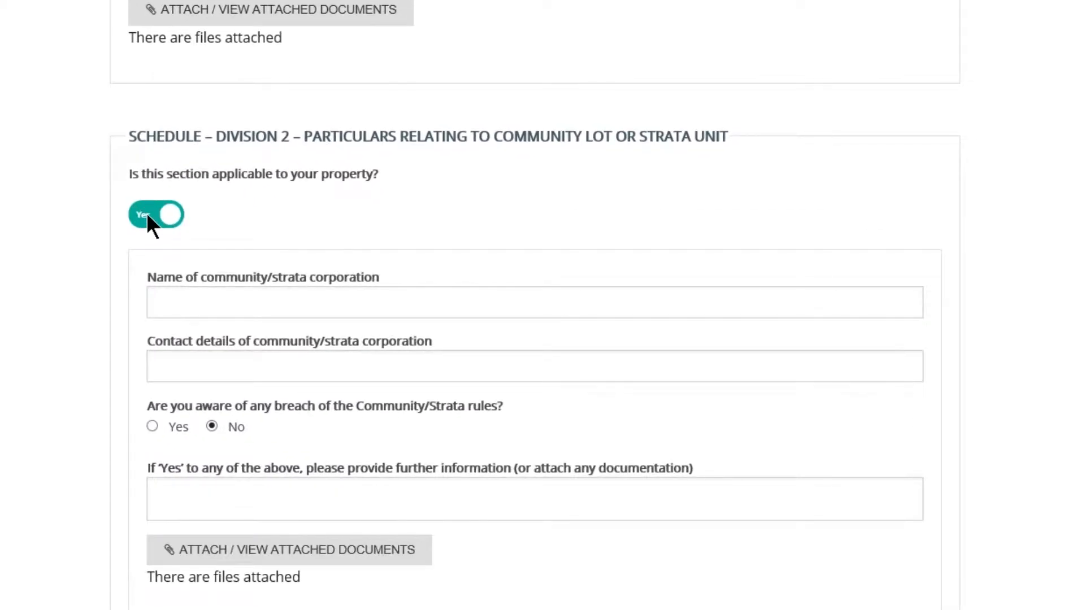
pyautogui.click(148, 215)
pyautogui.scroll(-8, 249, 334)
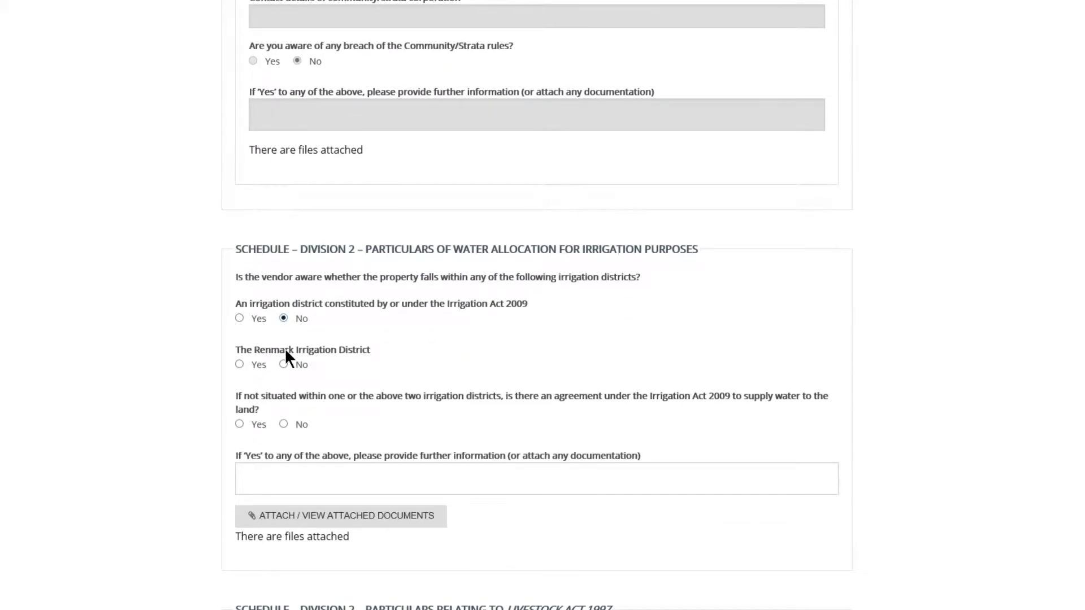
pyautogui.scroll(-9, 282, 403)
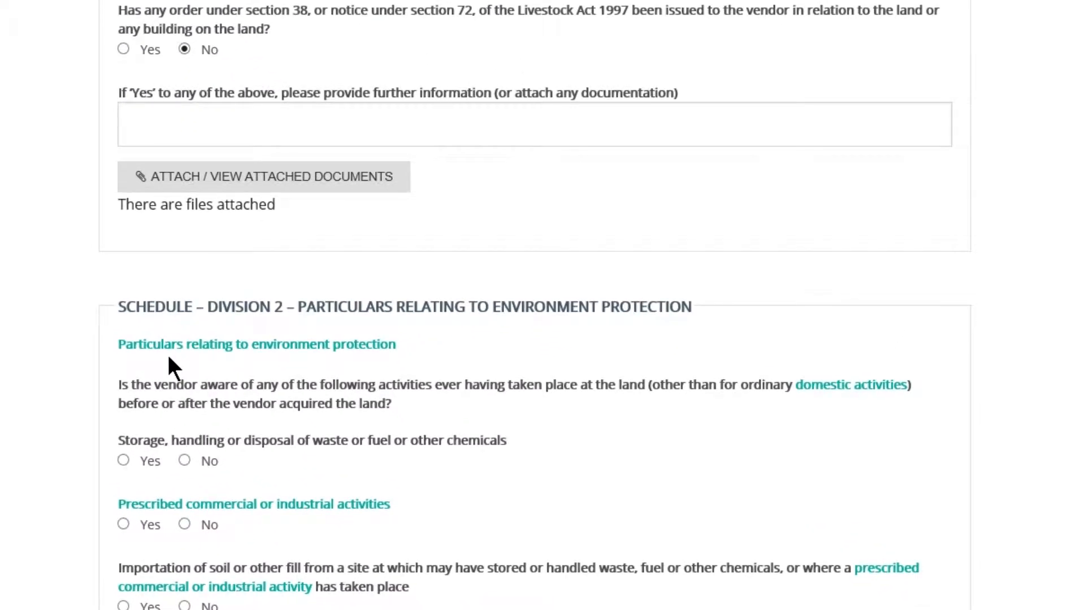
pyautogui.click(178, 349)
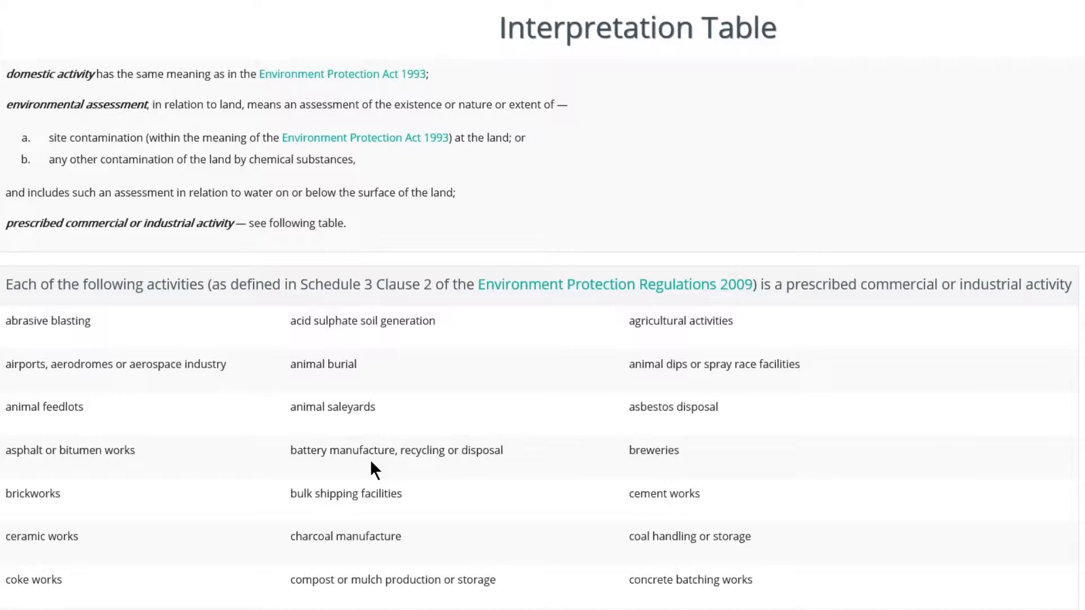
pyautogui.hotkey('ctrl', 'w')
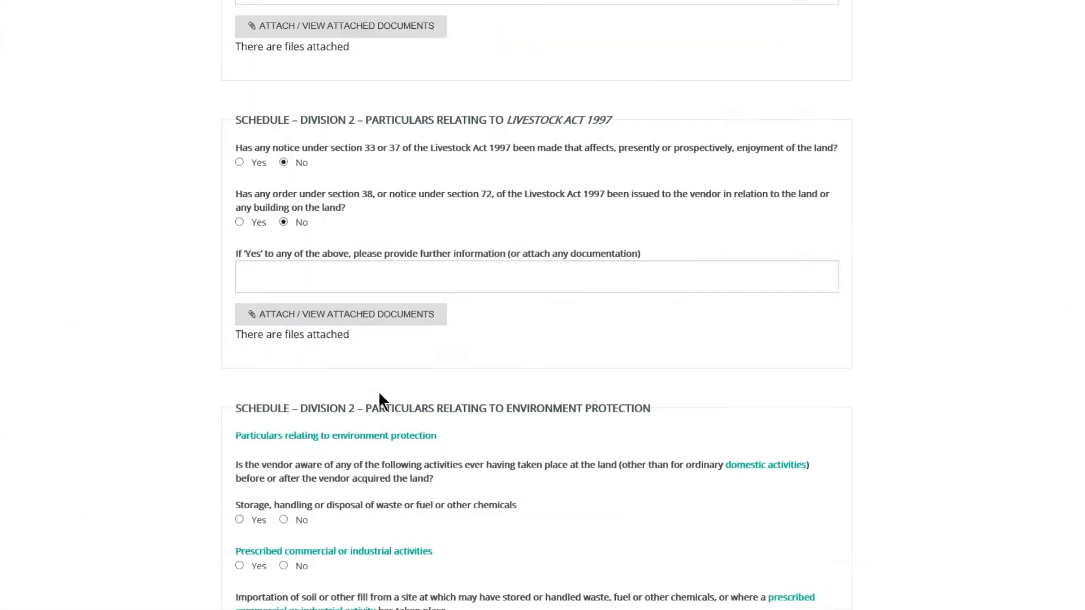
# - Answer No to every environment protection question, through the site contamination agreement
pyautogui.click(282, 563)
pyautogui.scroll(-1, 281, 566)
pyautogui.click(283, 546)
pyautogui.click(283, 591)
pyautogui.scroll(-1, 283, 592)
pyautogui.click(286, 583)
pyautogui.scroll(-1, 286, 583)
pyautogui.click(285, 585)
pyautogui.scroll(-1, 285, 585)
pyautogui.scroll(-3, 286, 585)
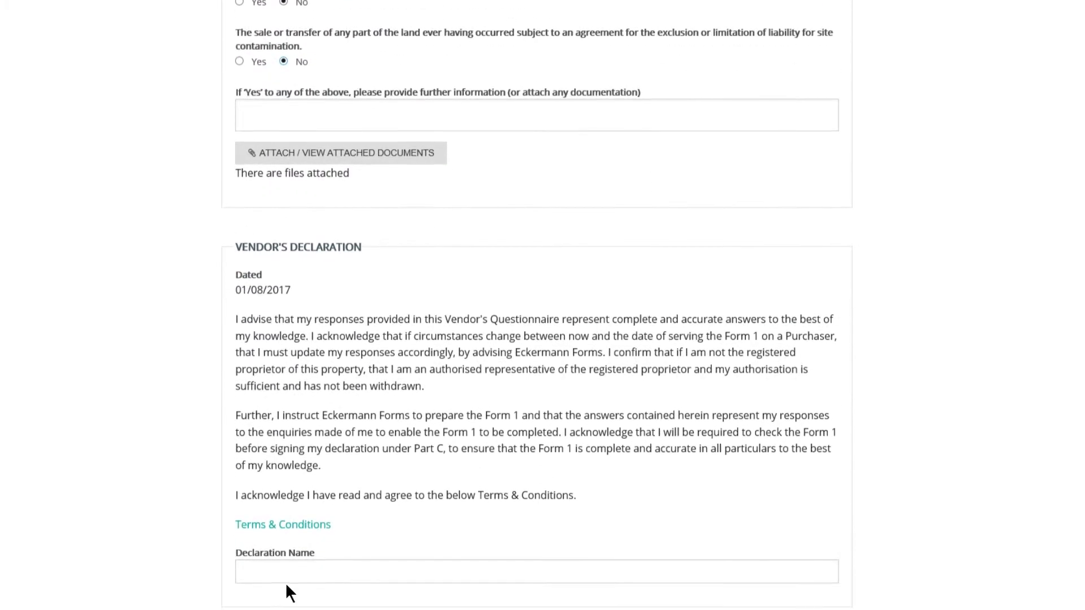
pyautogui.click(284, 574)
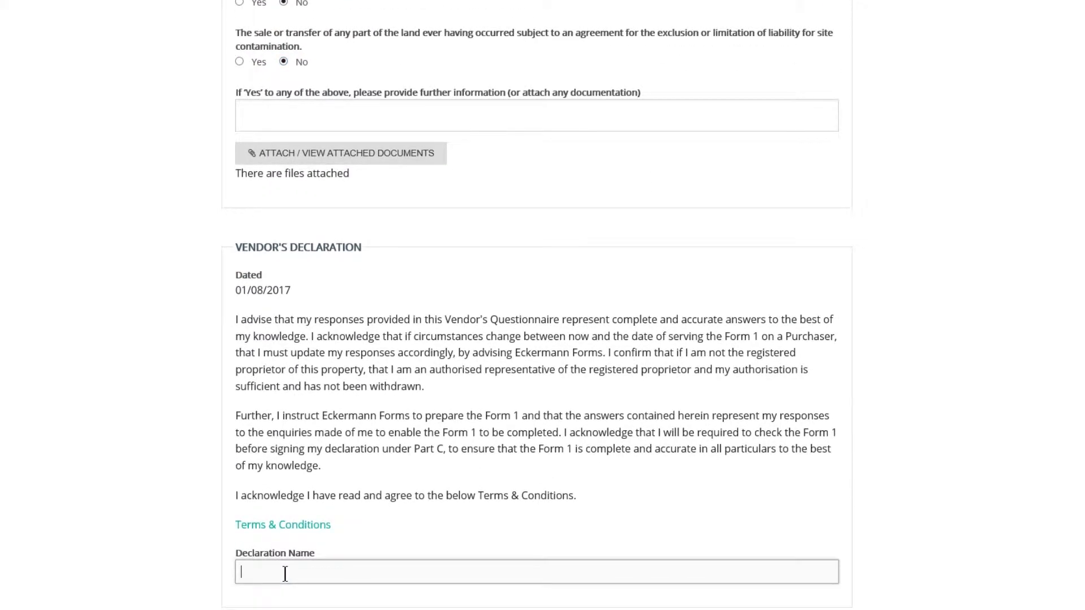
# - Enter the vendor's full name in Declaration Name, submit the questionnaire, and return to the job, where $777.98 is outstanding
pyautogui.scroll(-1, 285, 574)
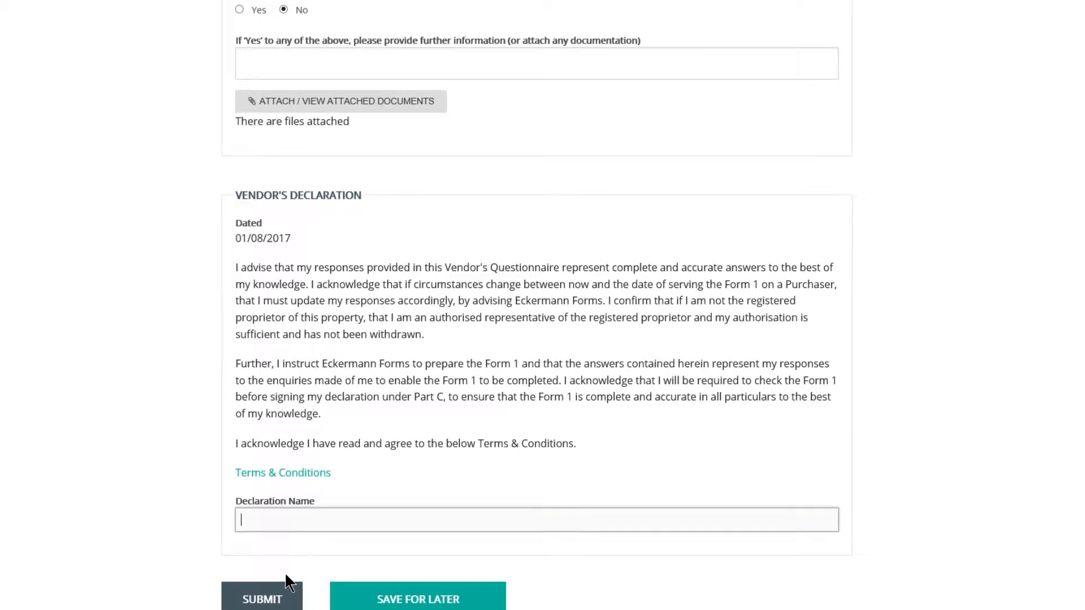
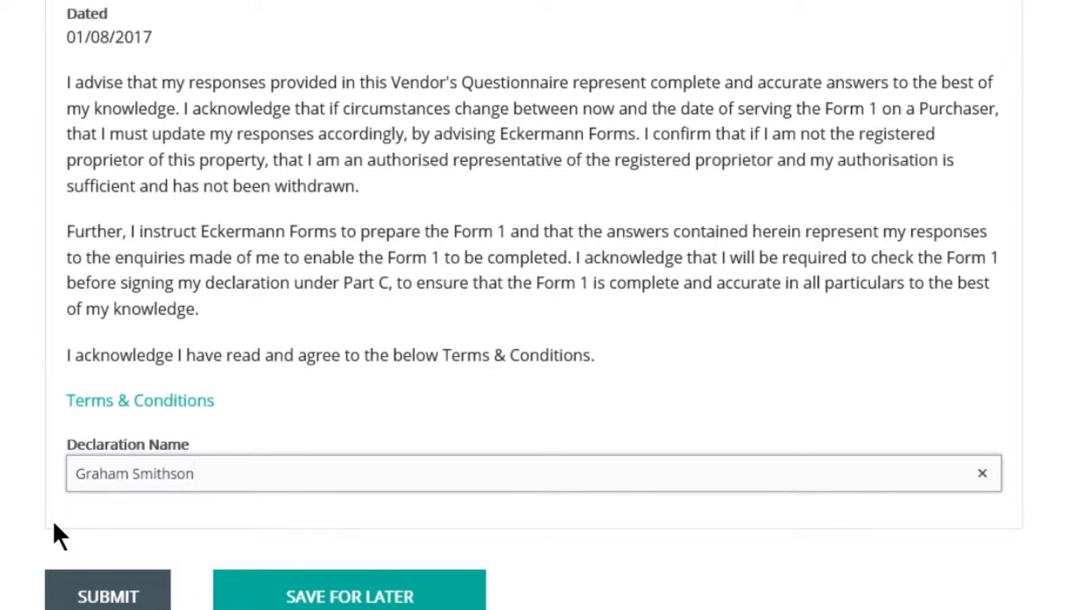
pyautogui.click(79, 591)
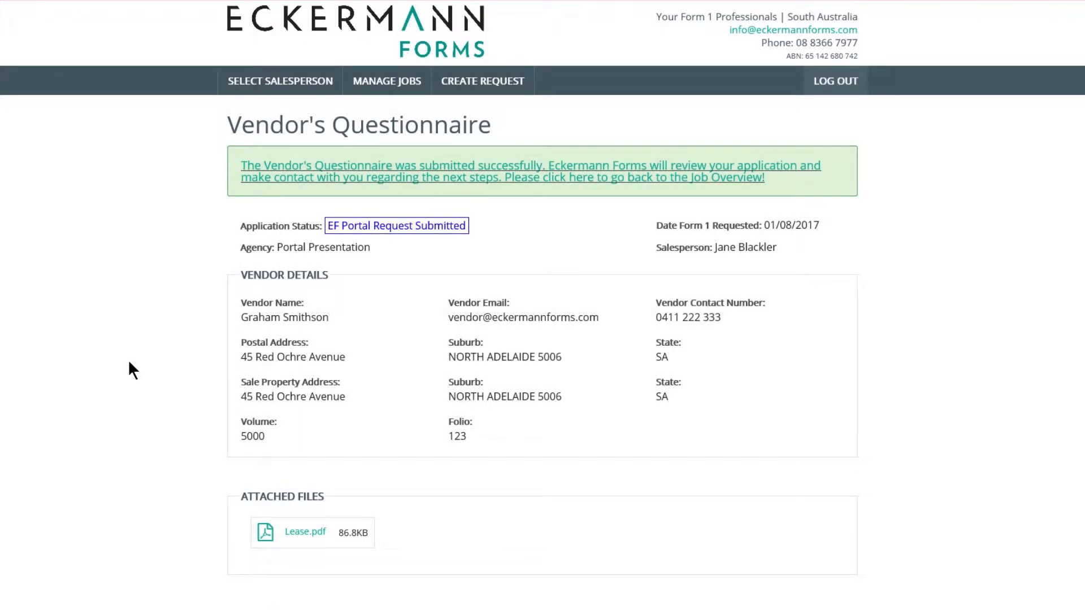
pyautogui.click(310, 175)
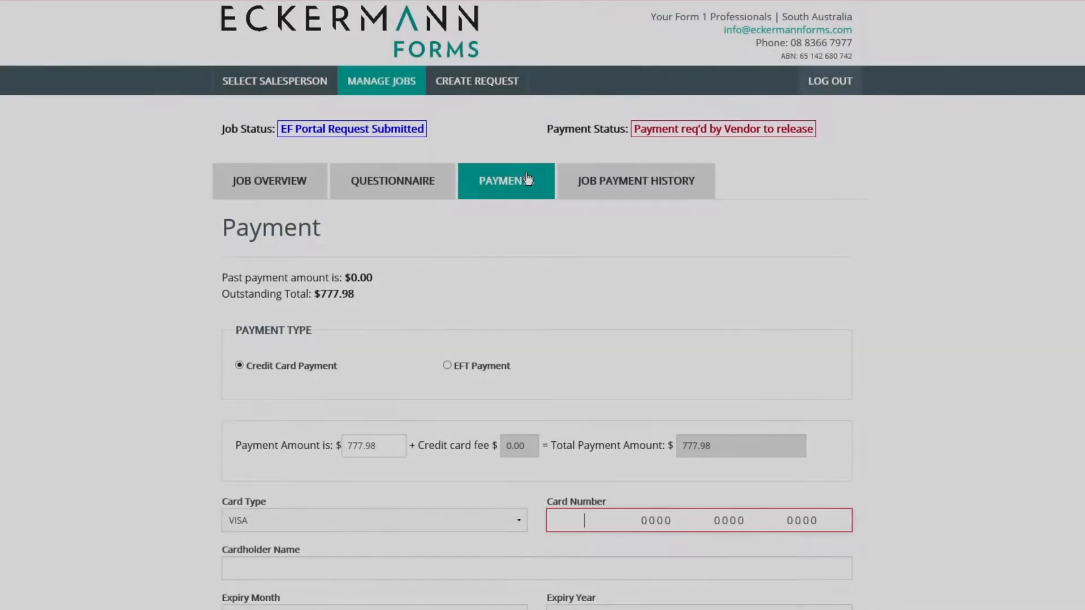
pyautogui.scroll(-1, 525, 179)
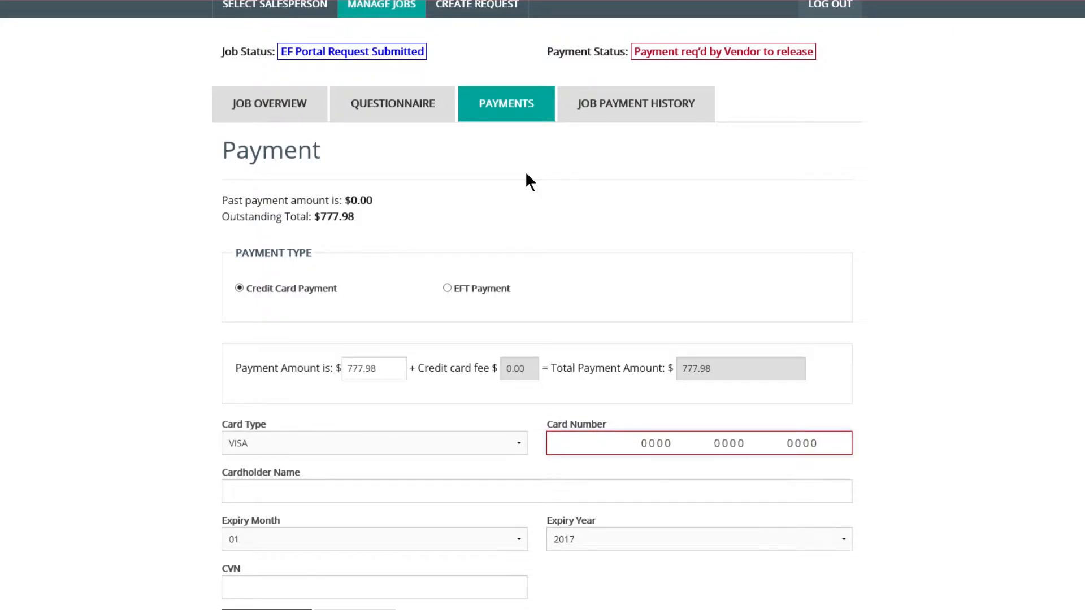